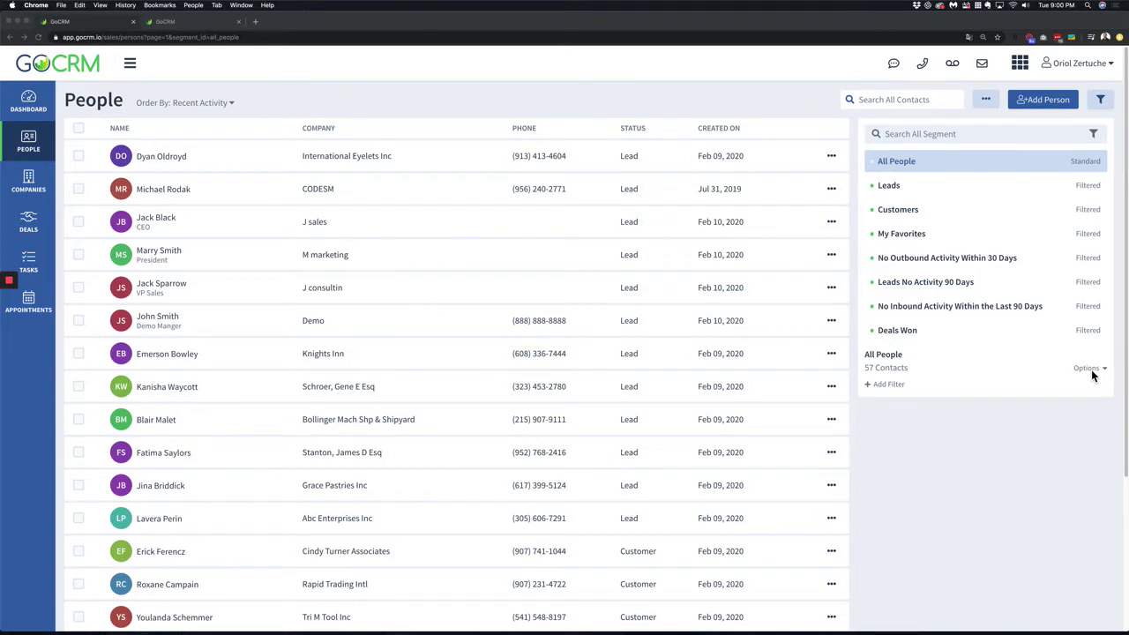
- Add a new filter to the All People segment and choose Contact Address as its field
left_click(887, 385)
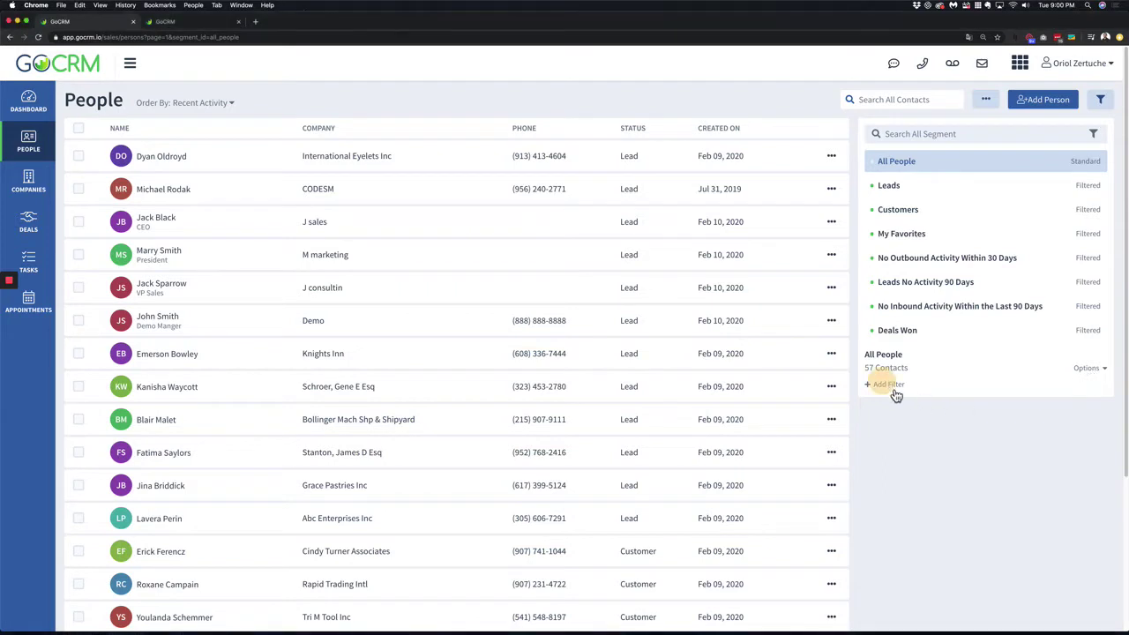
left_click(920, 393)
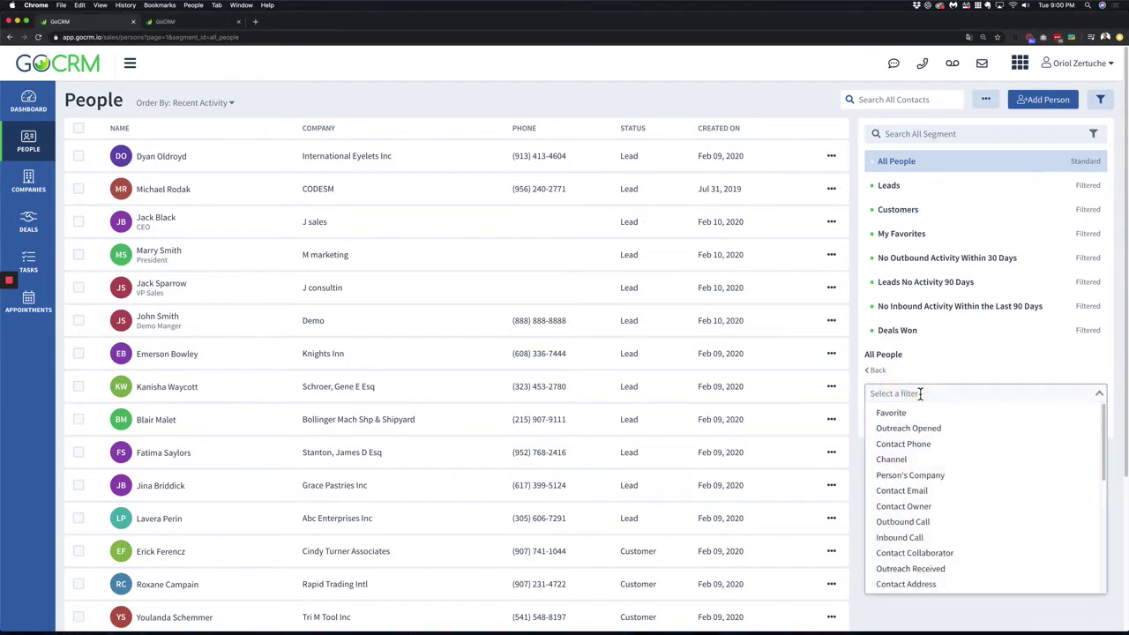
type("zi")
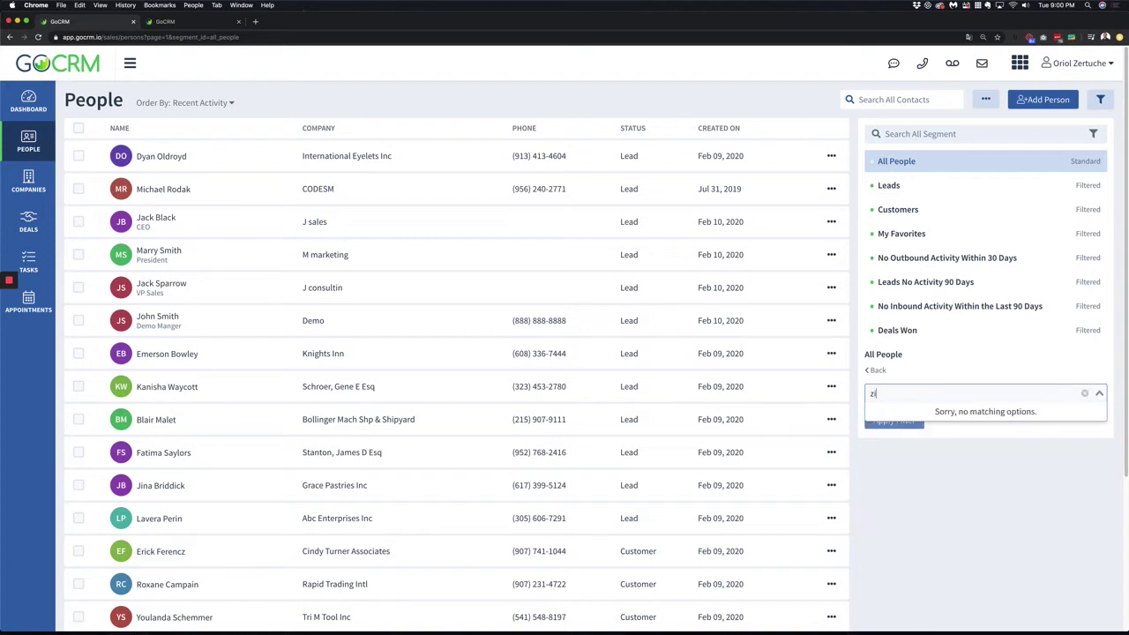
key("BackSpace")
type("pos")
key("BackSpace")
key("BackSpace")
key("BackSpace")
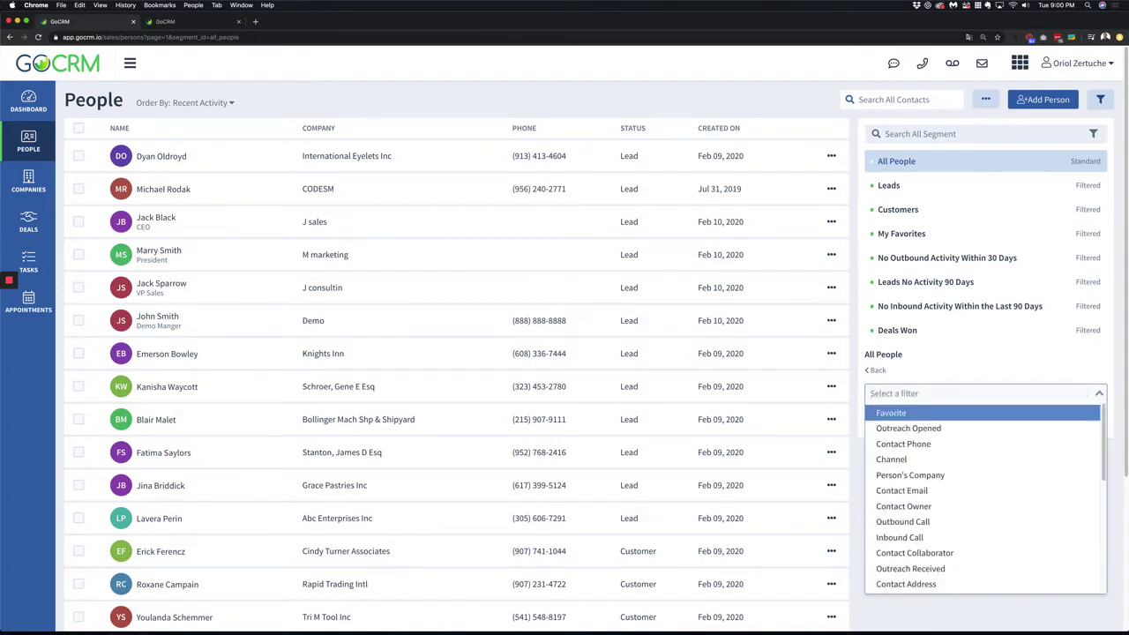
type("add")
key("Return")
- Set the Contact Address filter's condition to contains 21601 and apply it
left_click(924, 412)
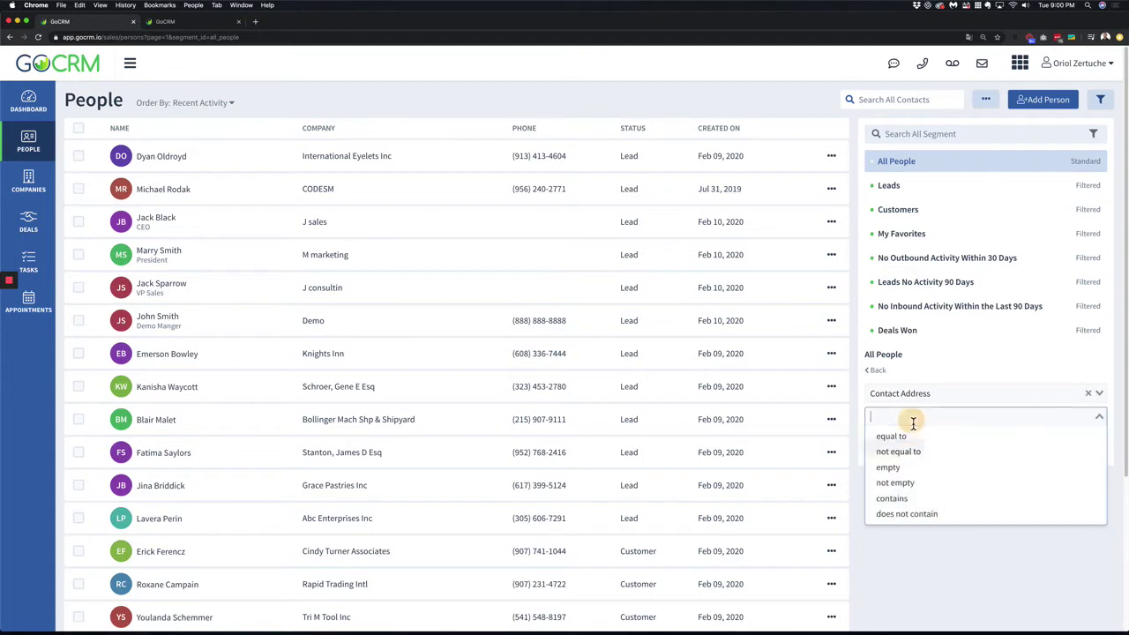
left_click(932, 501)
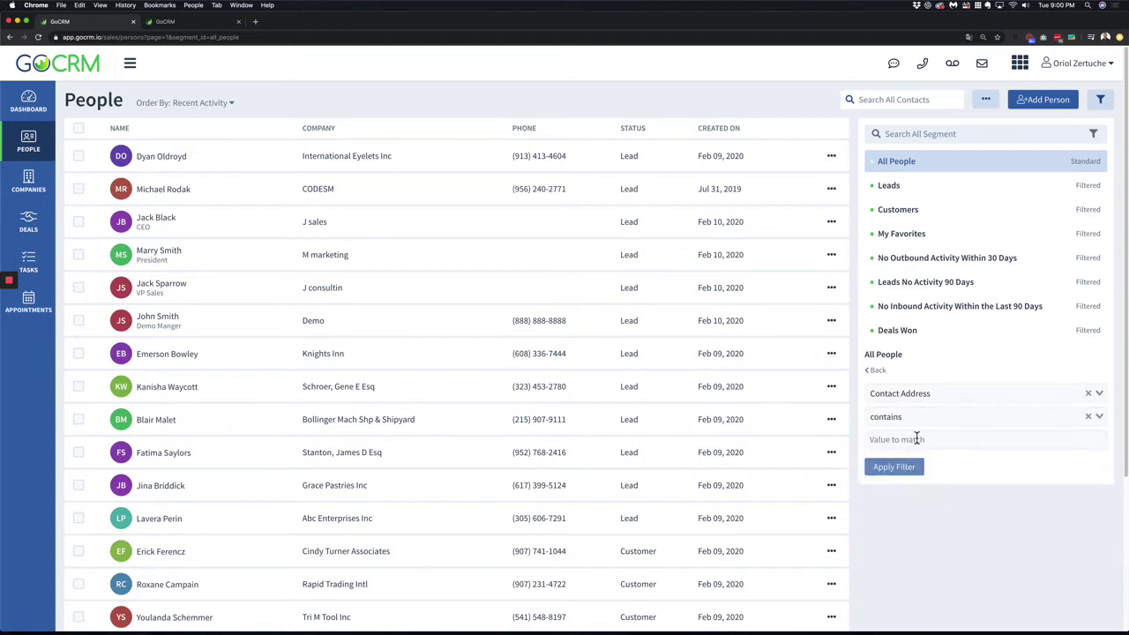
left_click(917, 438)
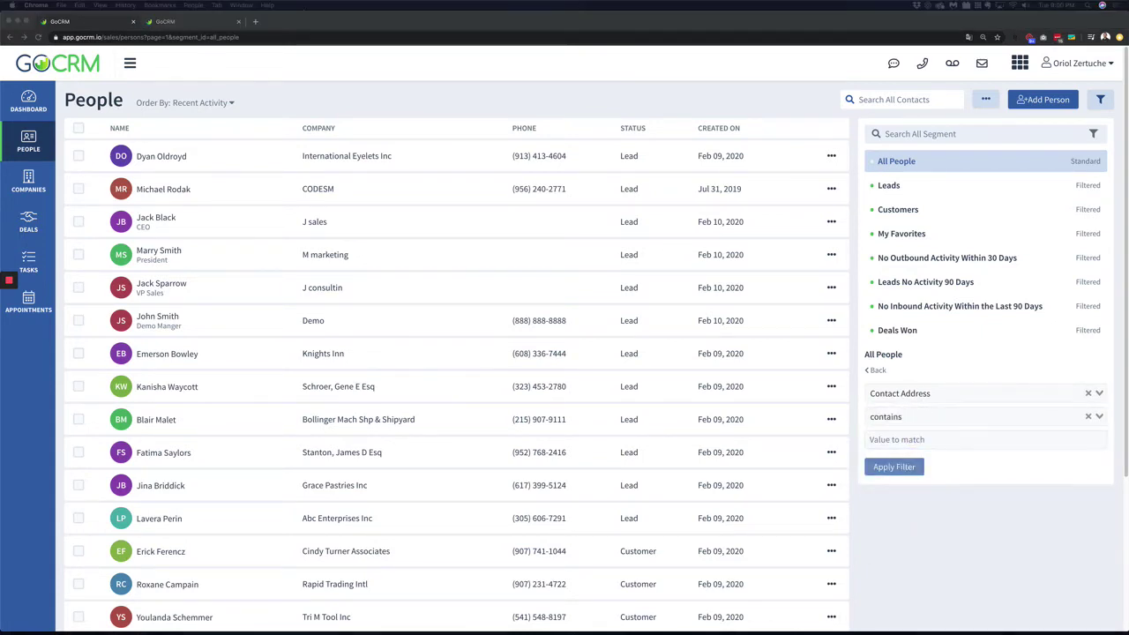
left_click(917, 441)
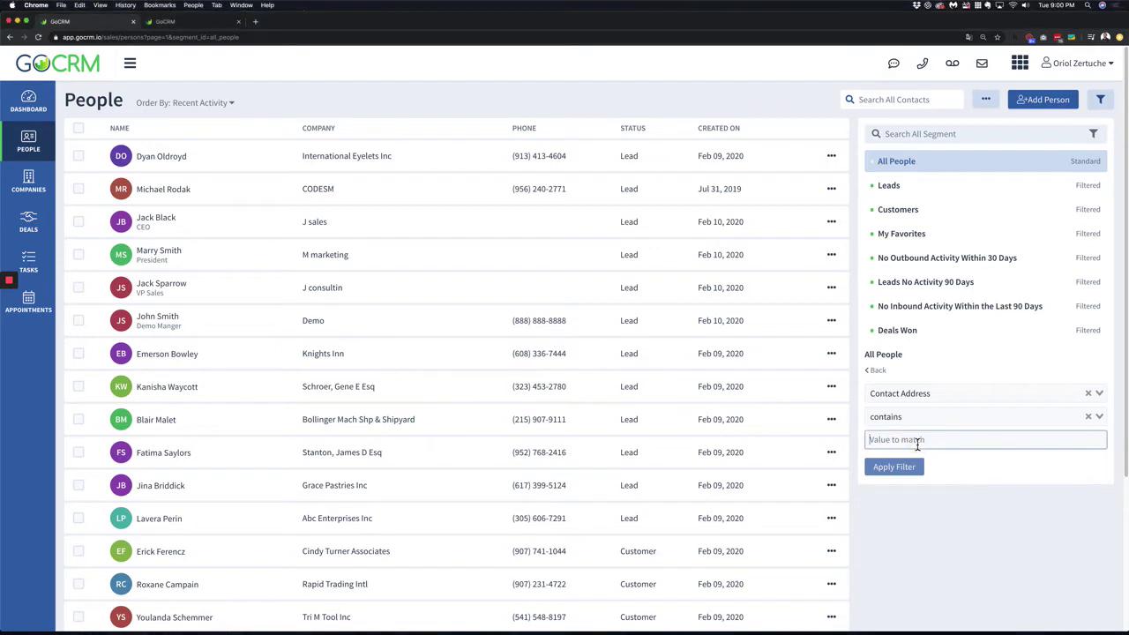
type("21601")
left_click(921, 468)
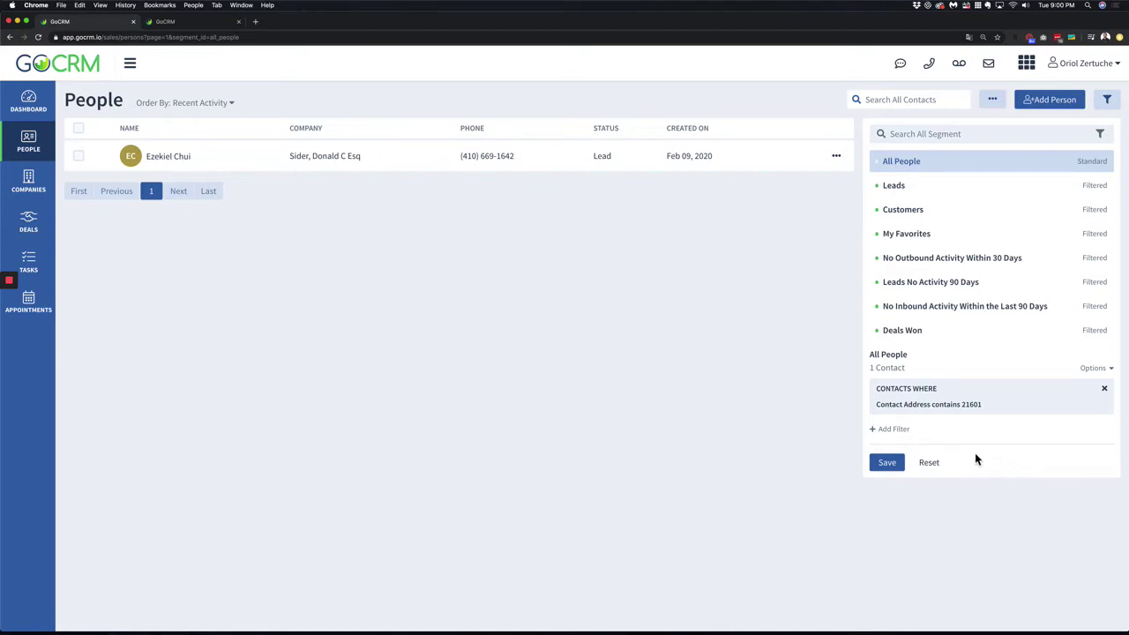
- Add a second filter alongside the 21601 one, again using the Contact Address field
left_click(895, 430)
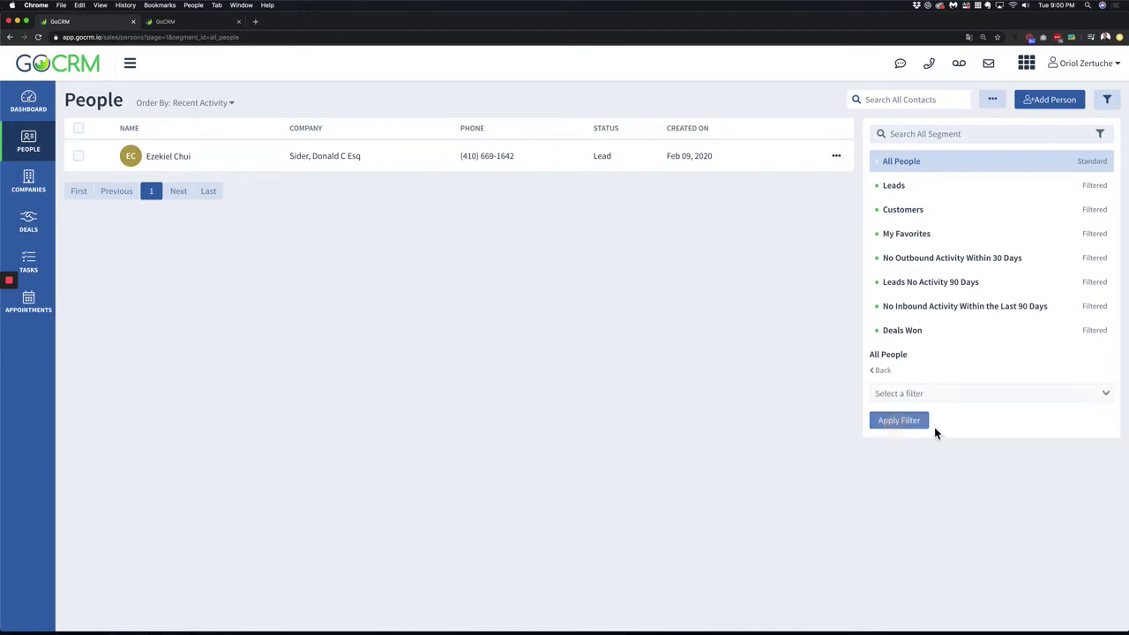
left_click(917, 393)
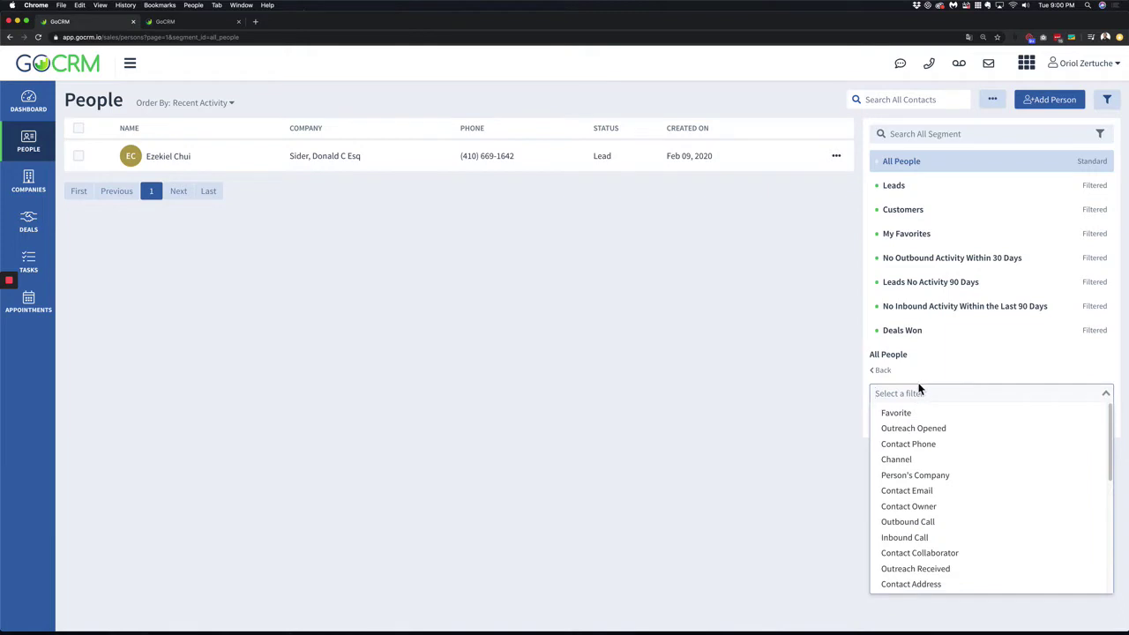
type("c")
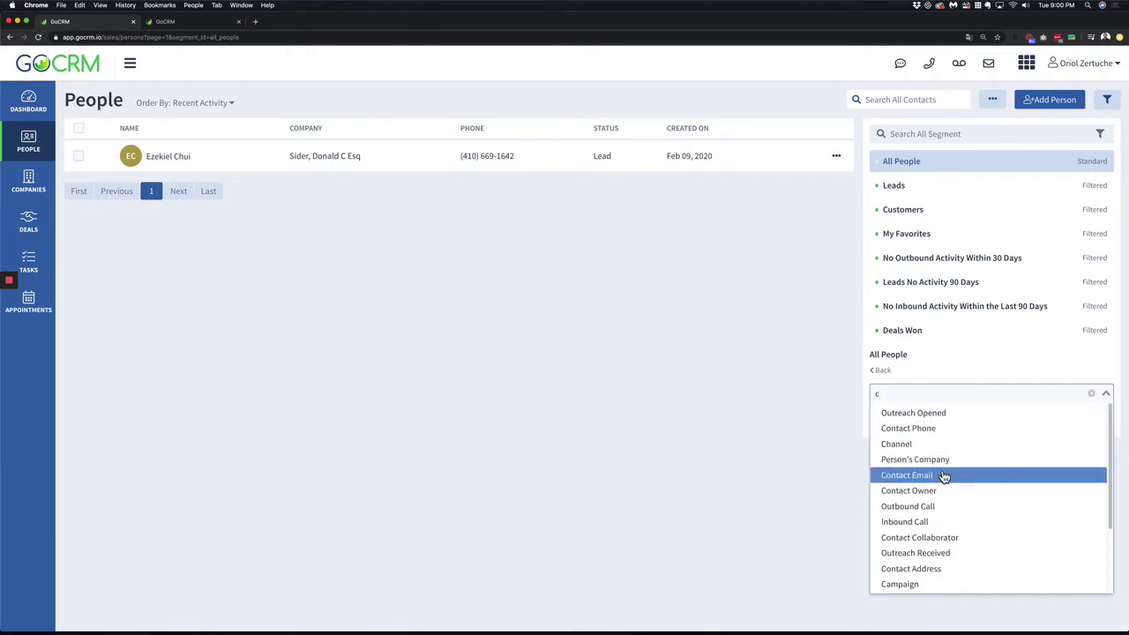
type("onta")
key("Down")
key("Down")
key("Down")
key("Down")
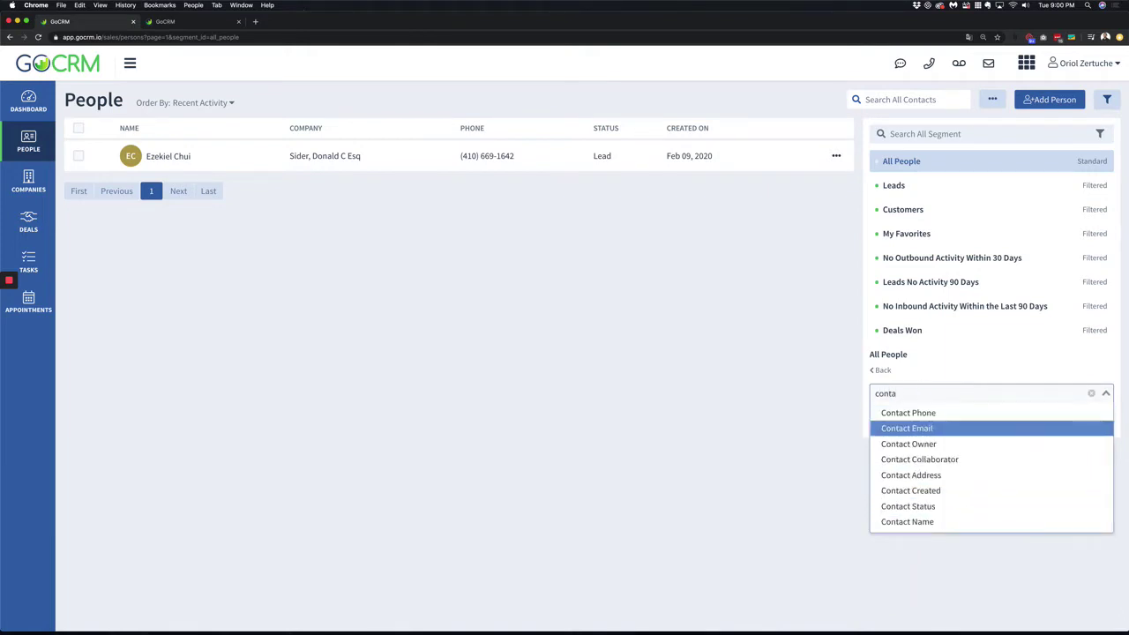
key("Return")
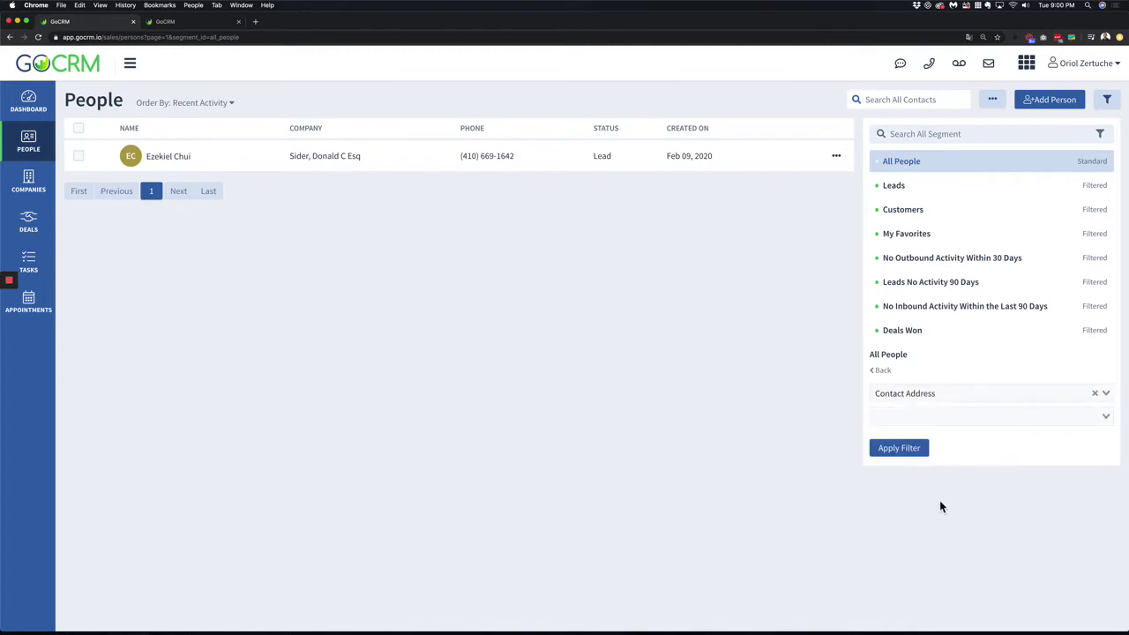
- Apply the second filter with the condition contains 10025 and switch its link to the first filter to OR
left_click(927, 420)
left_click(937, 504)
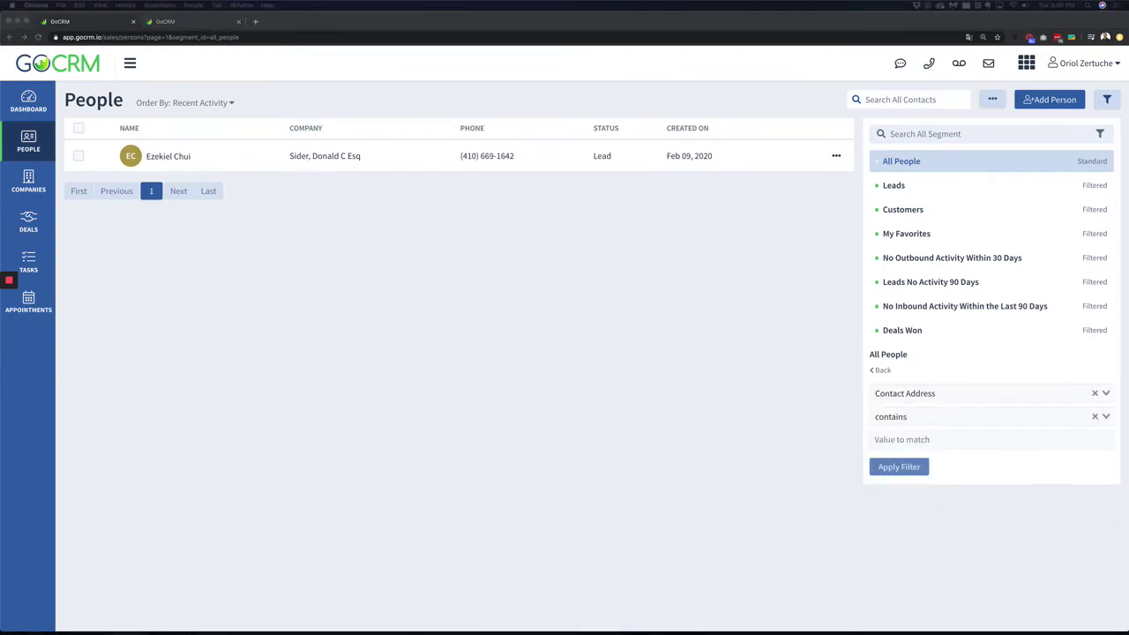
left_click(904, 439)
type("10025")
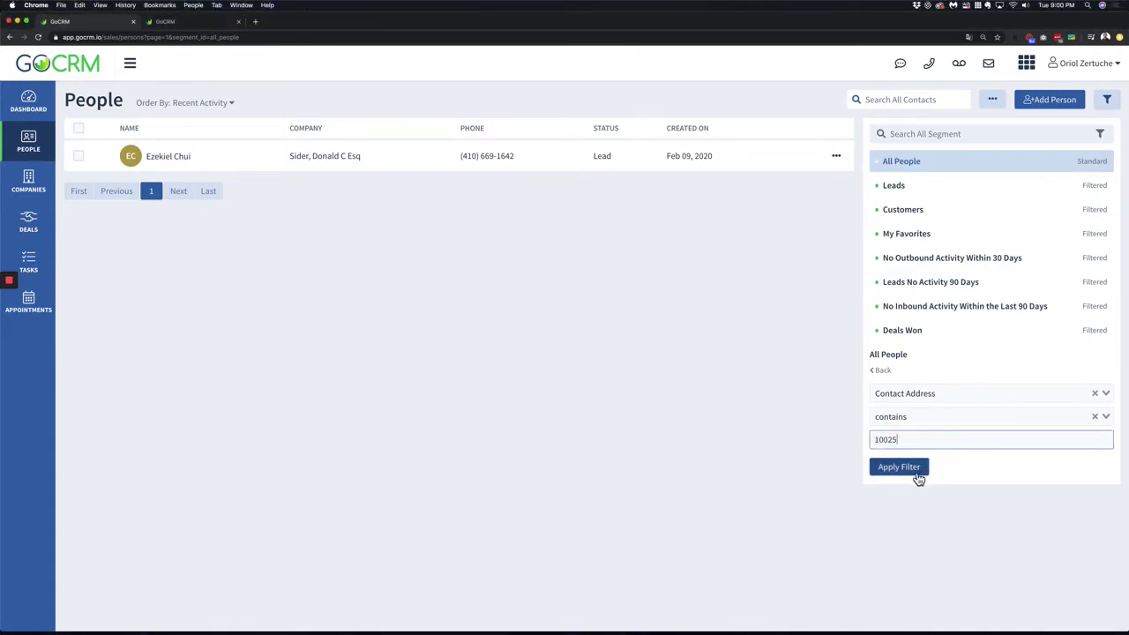
left_click(917, 477)
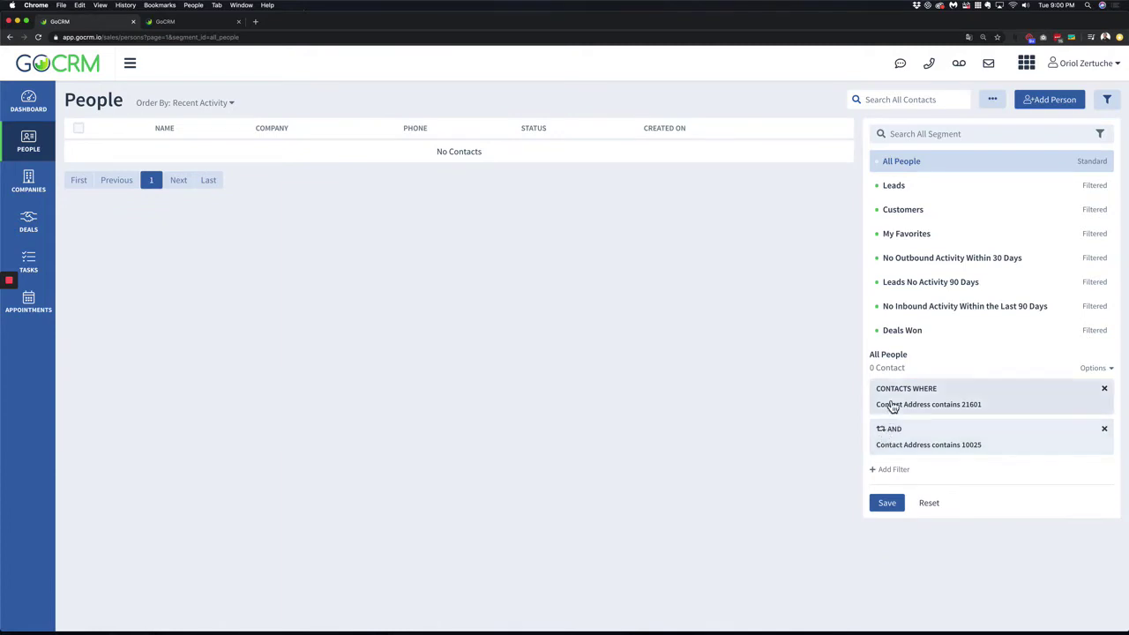
left_click(888, 430)
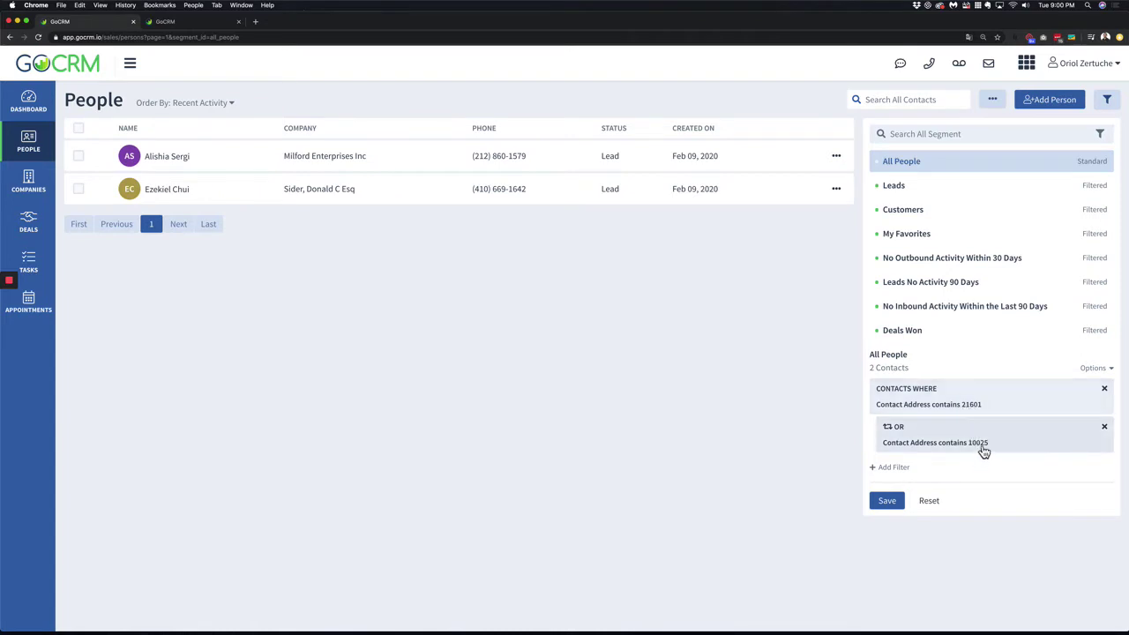
- Save the filtered contacts as a new segment named Territory 1
left_click(896, 515)
left_click(476, 338)
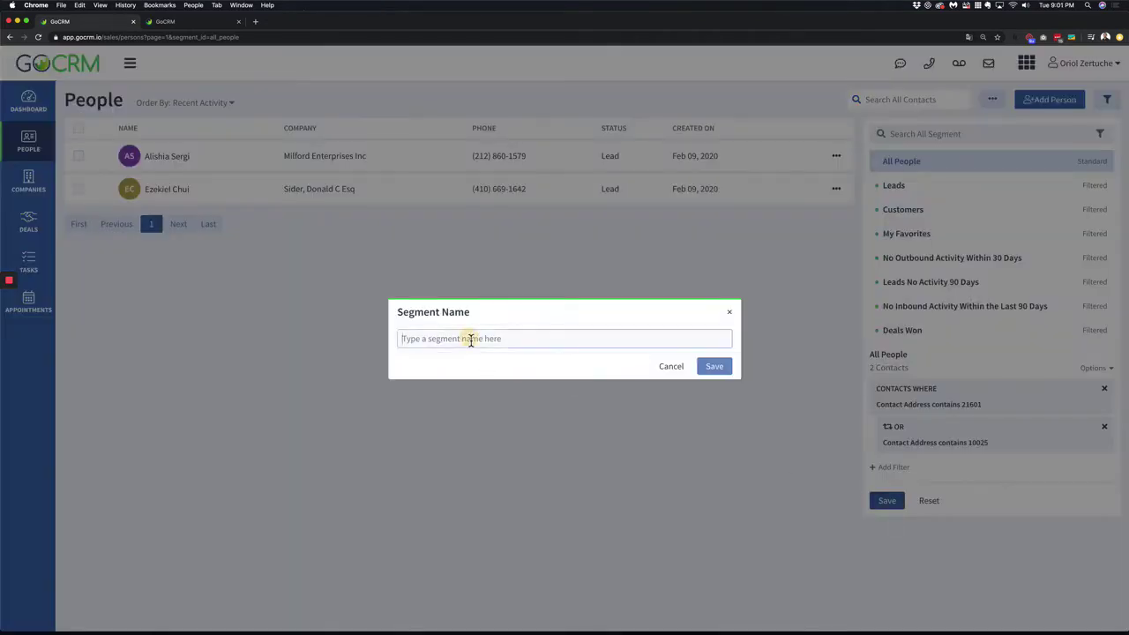
type("Te")
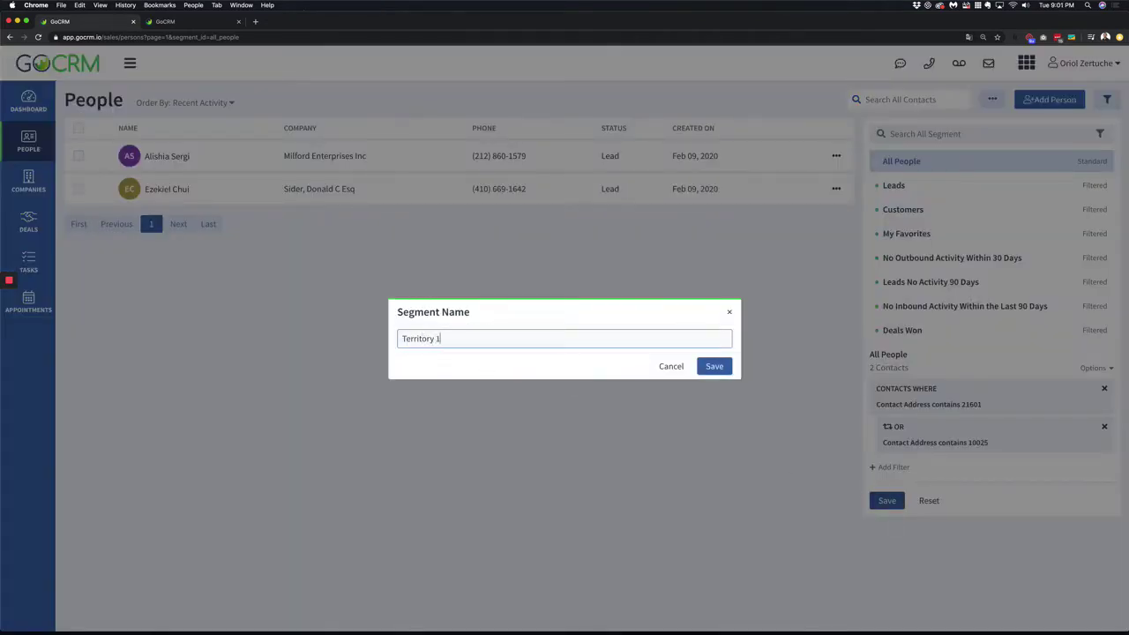
type("rritory 1")
left_click(714, 366)
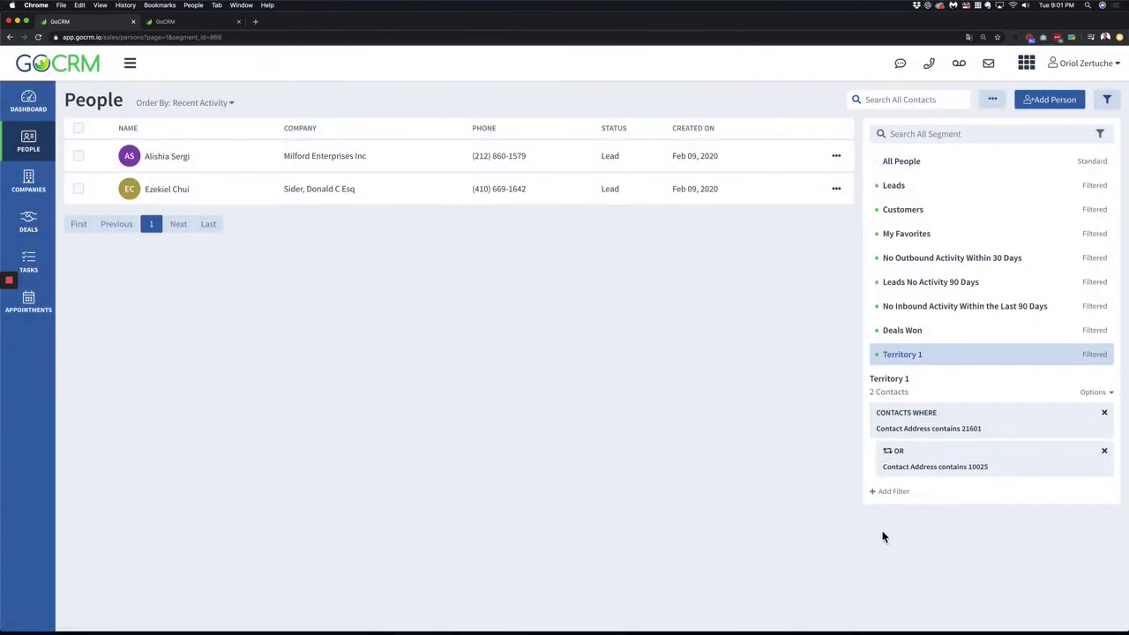
- Return to the All People segment and start a new filter on Contact Address
left_click(937, 161)
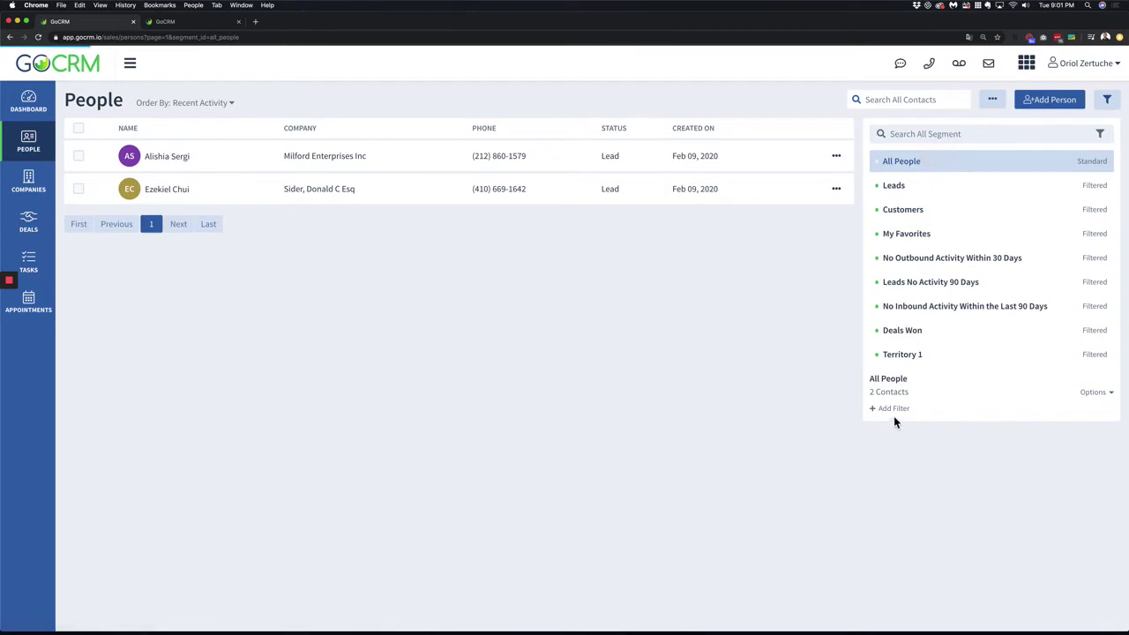
left_click(894, 413)
left_click(894, 417)
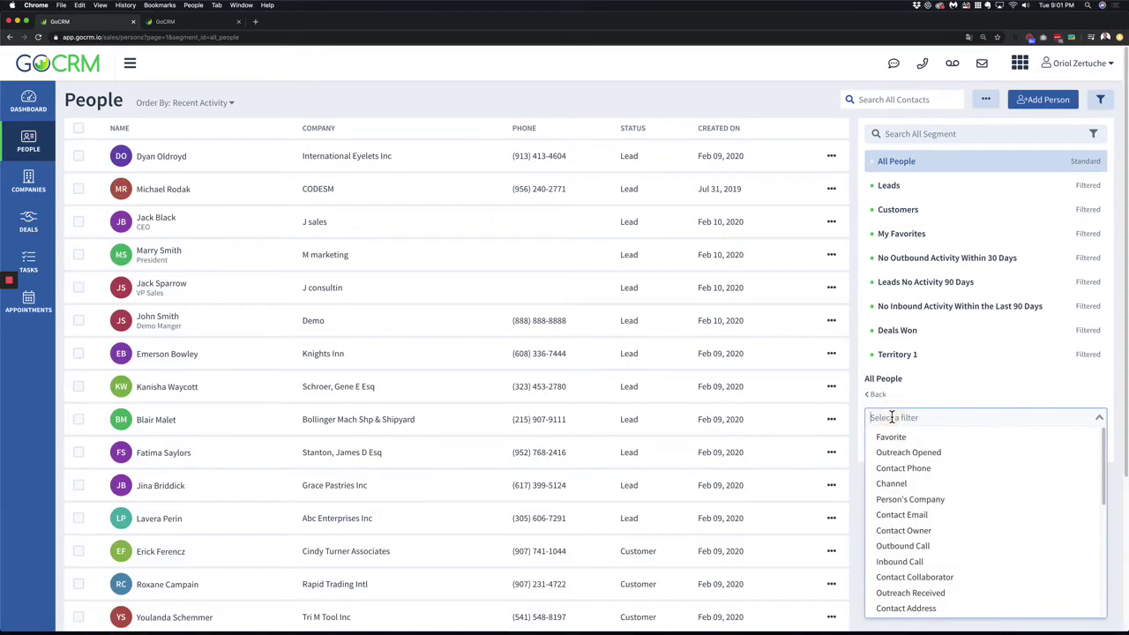
type("contact")
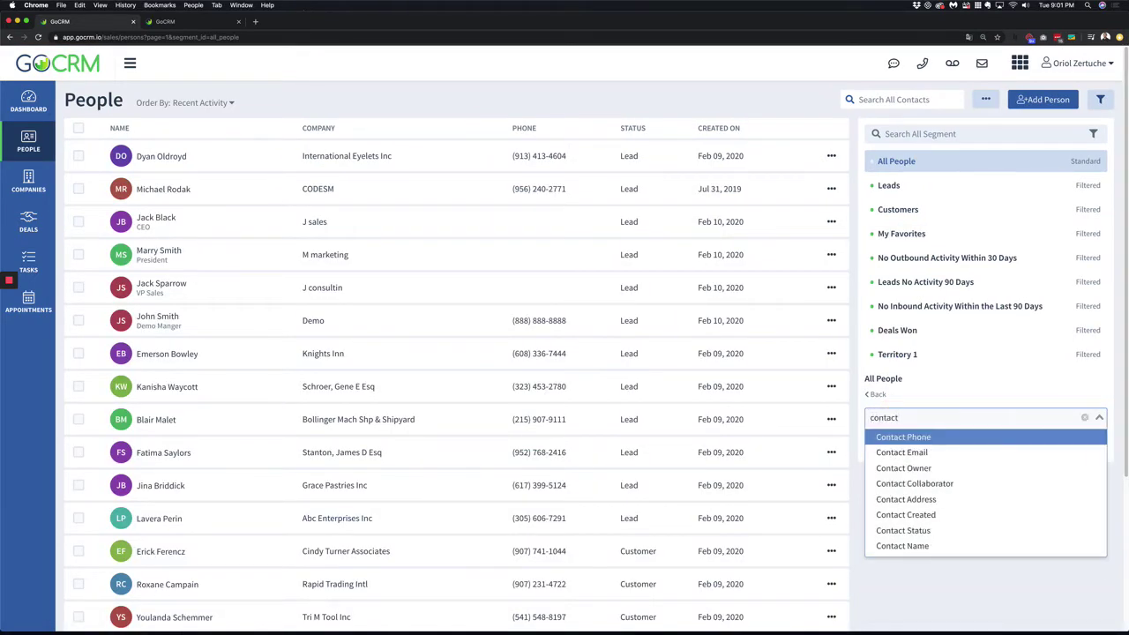
left_click(906, 501)
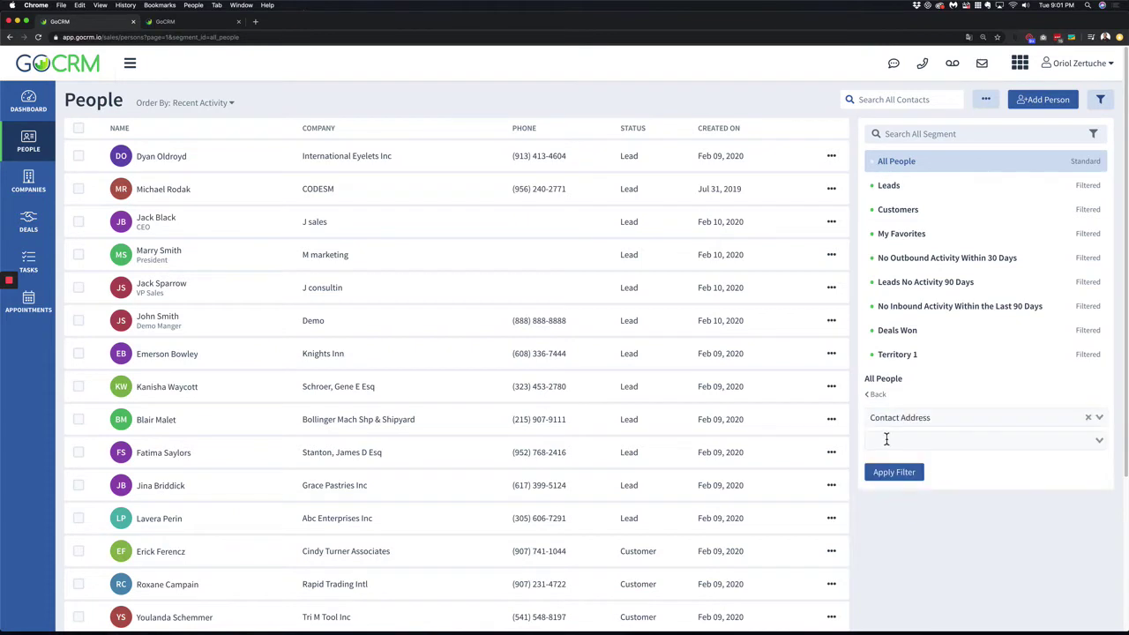
- Set the new address filter's condition to contains 55343 and apply it
left_click(888, 439)
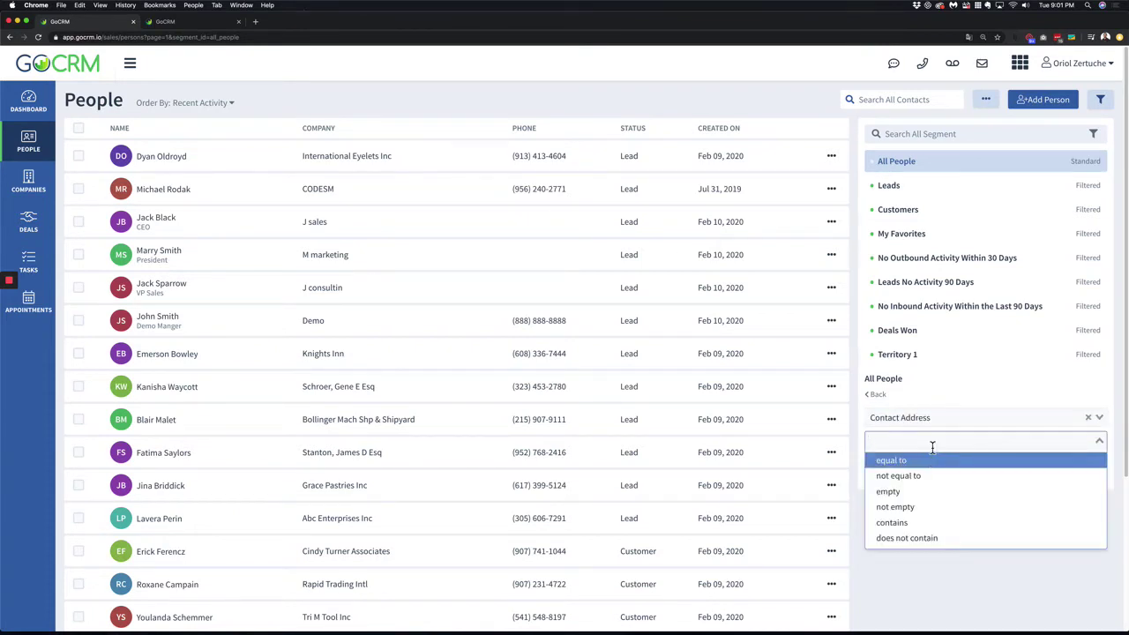
left_click(929, 530)
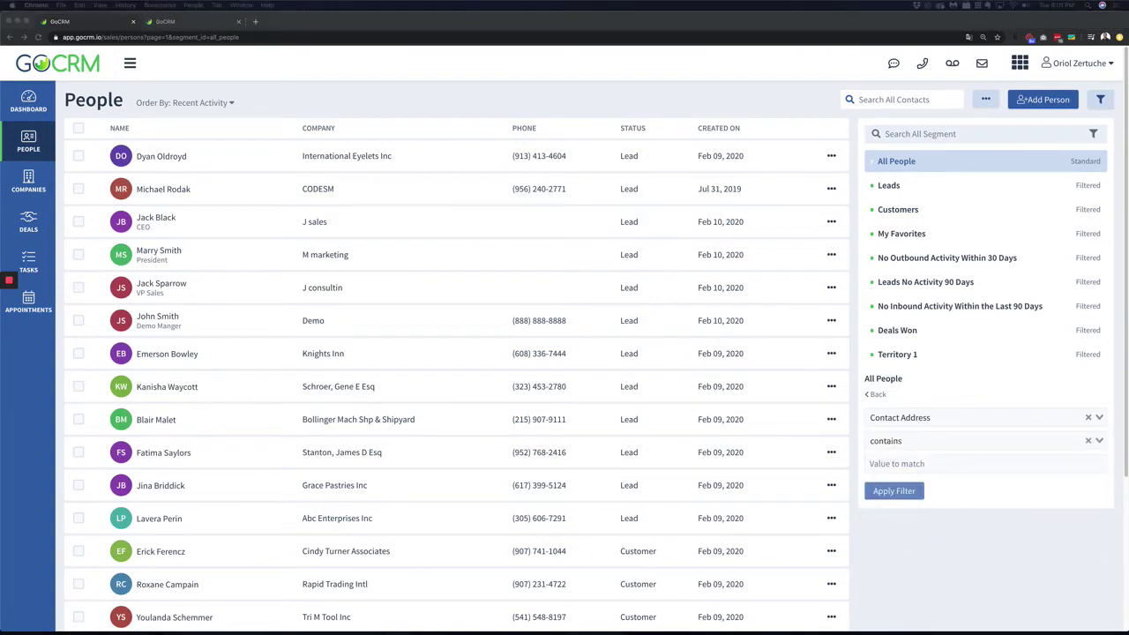
left_click(899, 465)
type("55343")
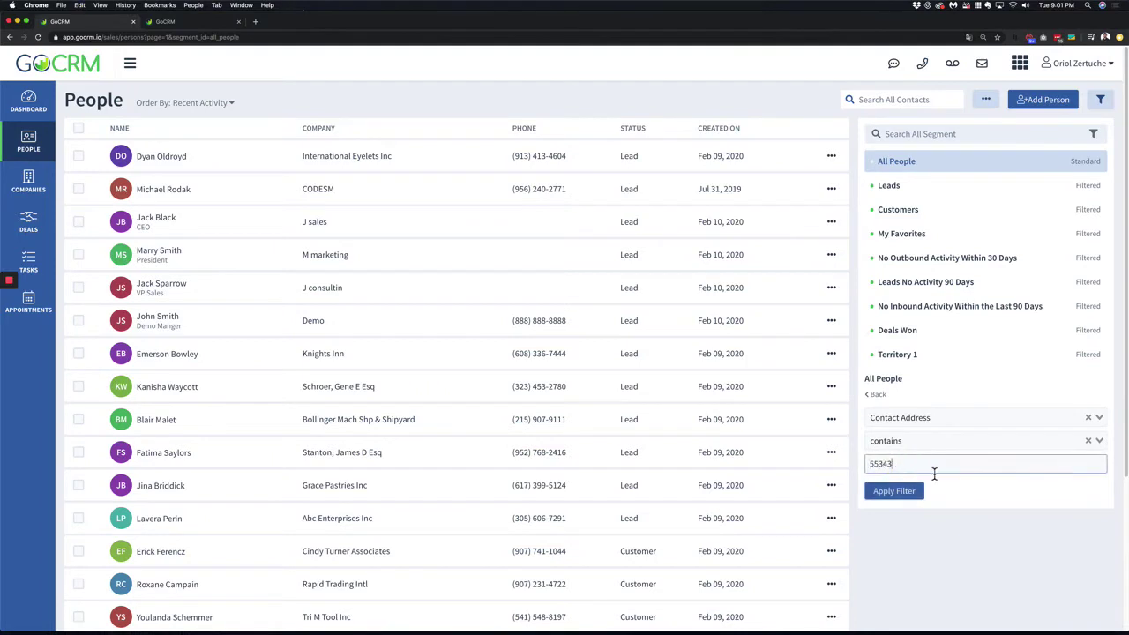
left_click(913, 498)
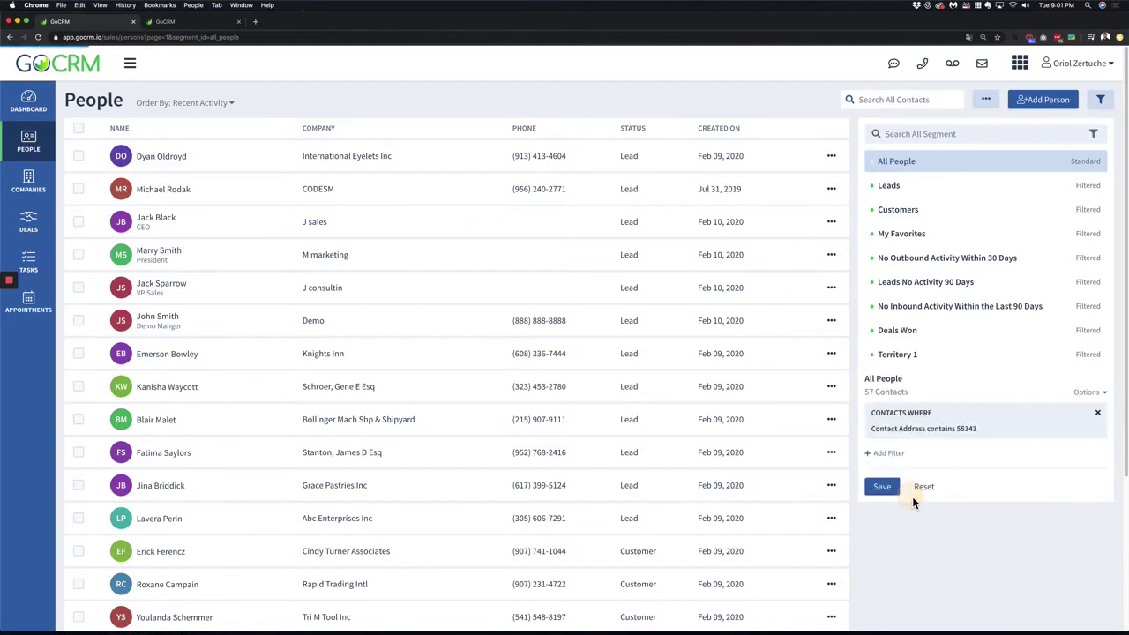
- Add another Contact Address filter alongside the 55343 one
left_click(901, 458)
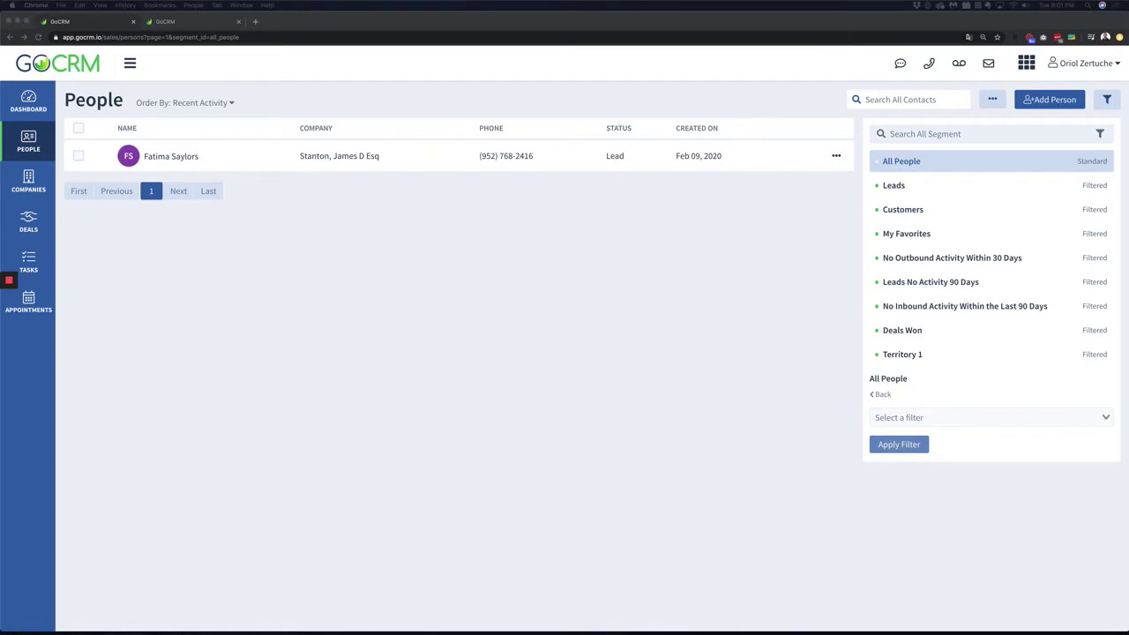
left_click(912, 420)
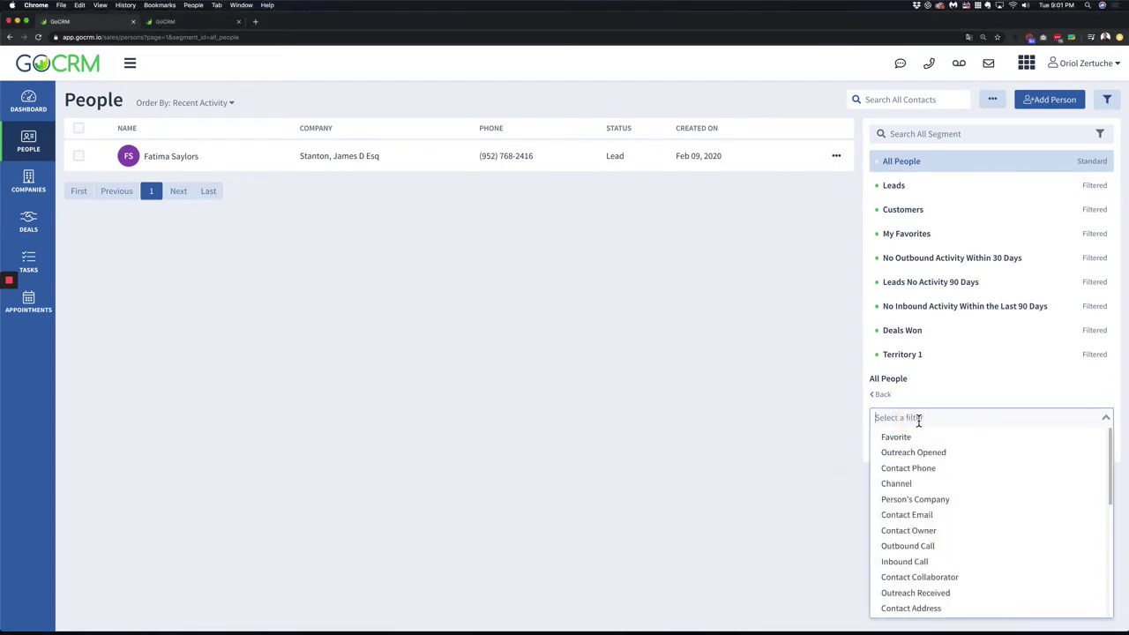
type("conta")
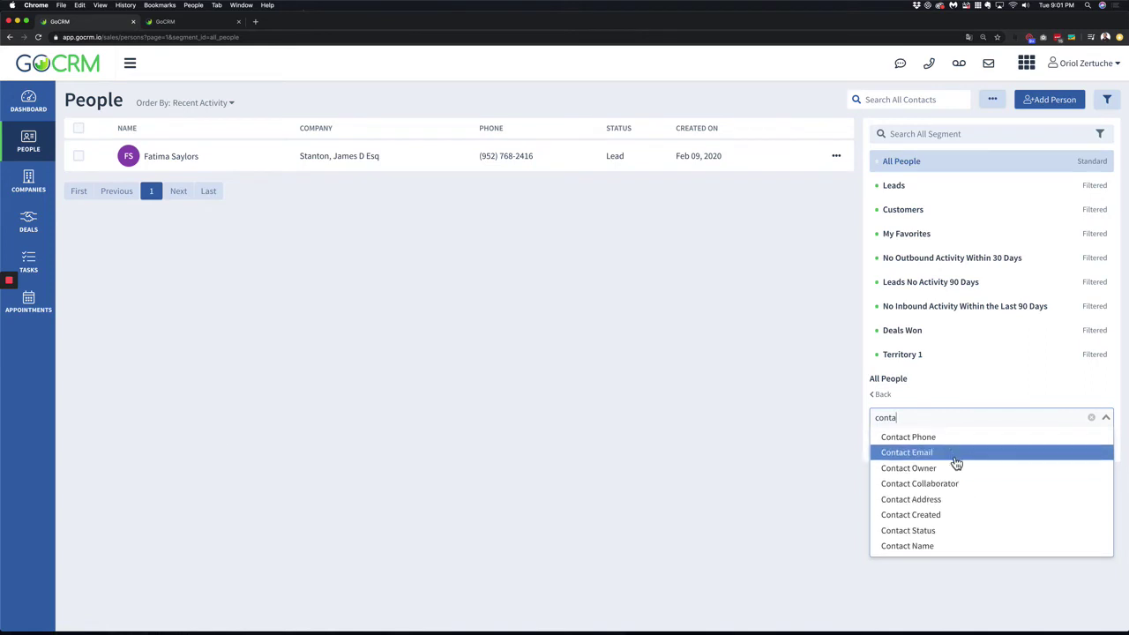
left_click(957, 500)
- Set the additional address filter's condition to contains 88011 and apply it
left_click(926, 449)
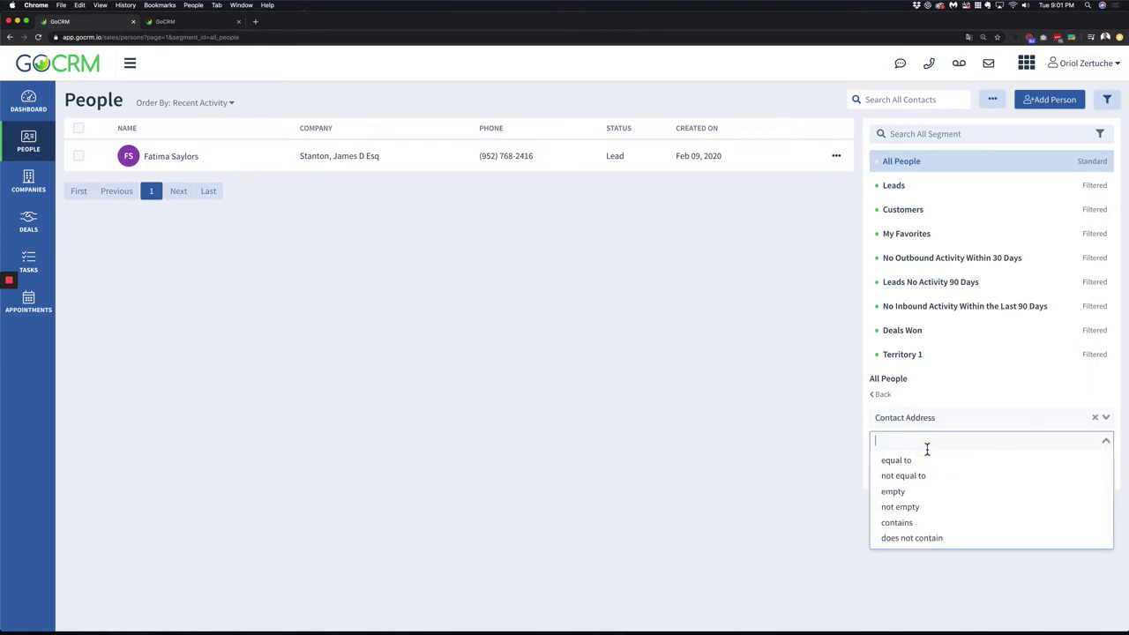
left_click(930, 507)
left_click(935, 441)
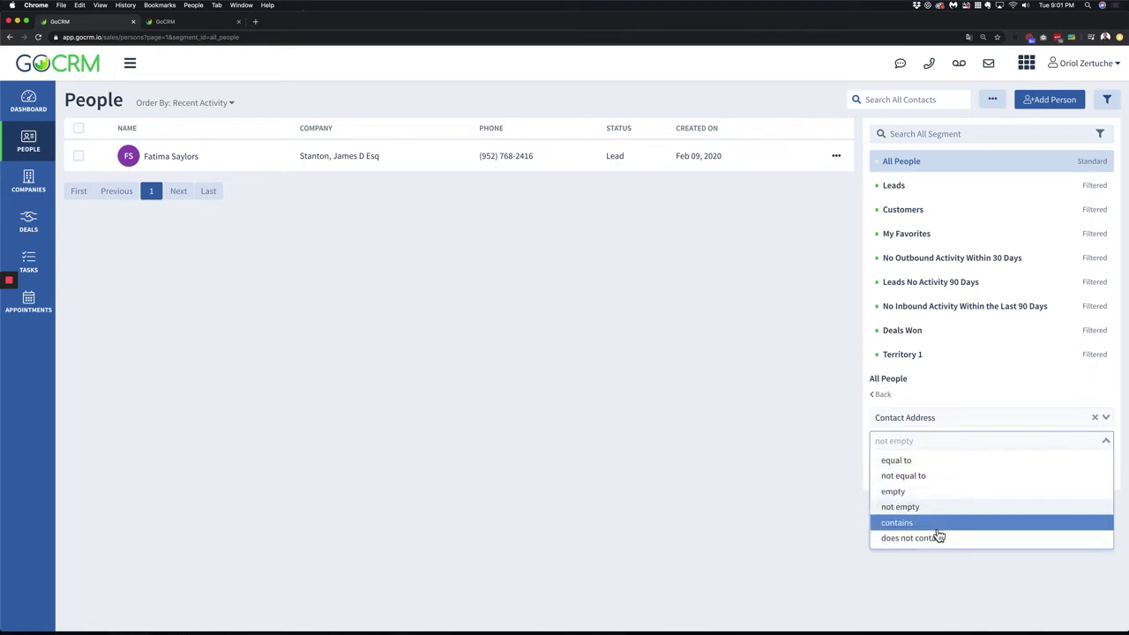
left_click(933, 522)
left_click(927, 465)
type("88011")
left_click(922, 491)
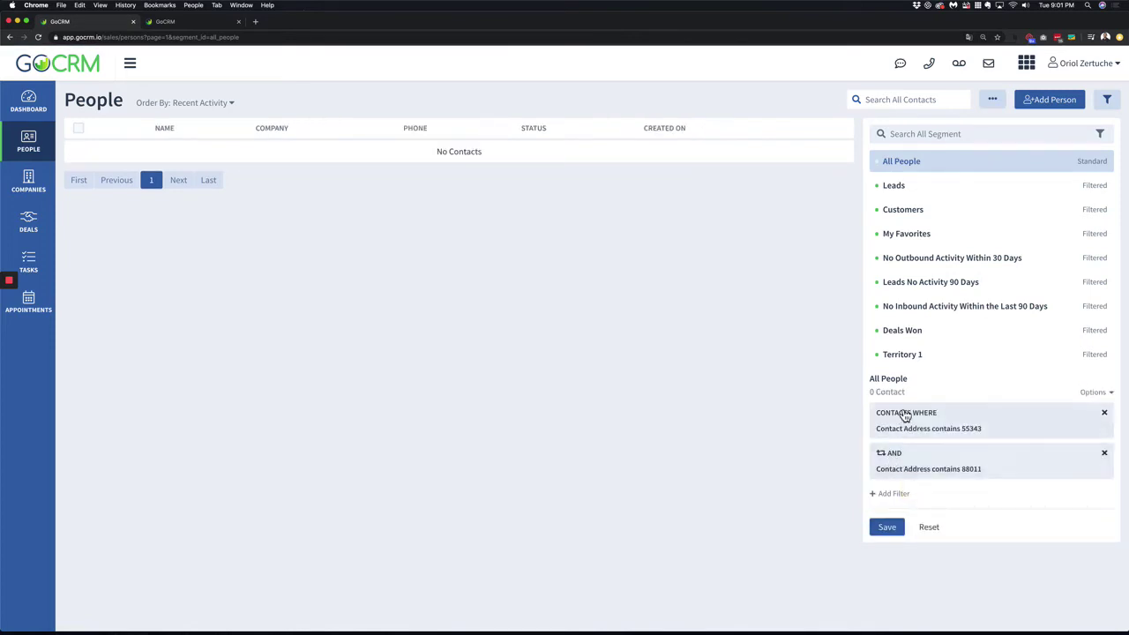
- Change the relation between the 55343 and 88011 address filters to OR and save the segment as Territory 2
left_click(893, 455)
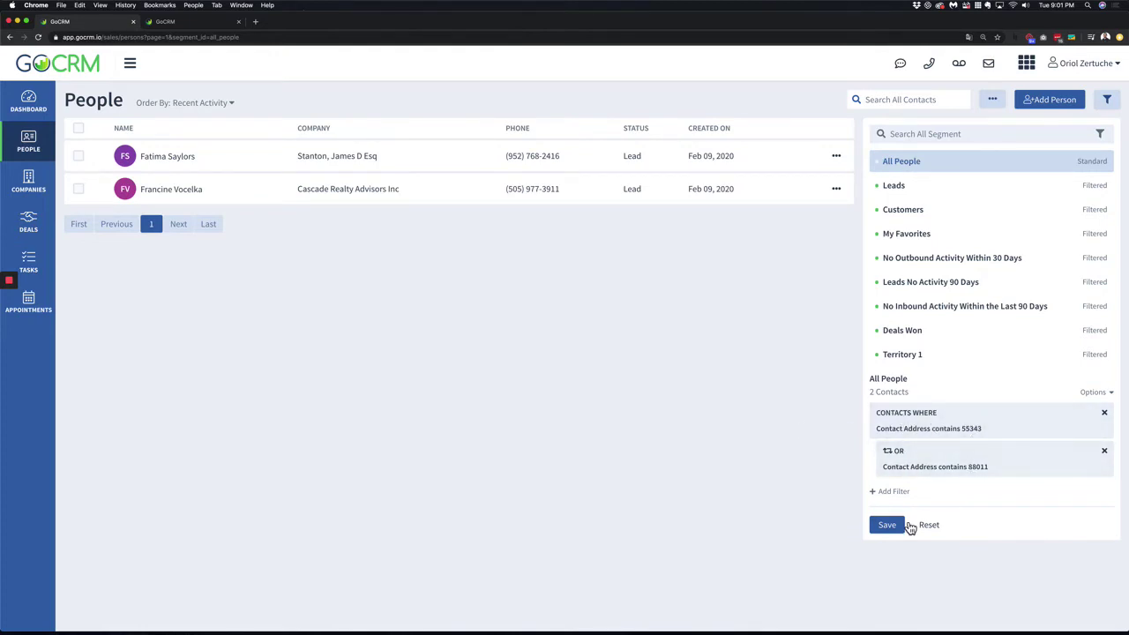
left_click(908, 525)
left_click(548, 346)
type("Terr")
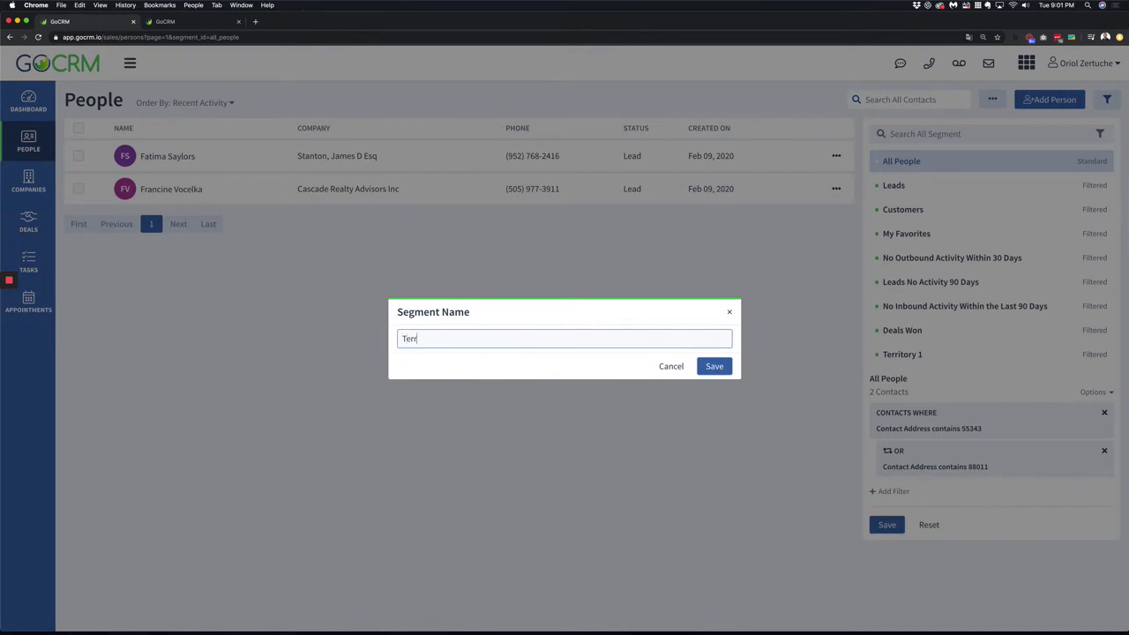
type("itory 2")
left_click(716, 366)
- Delete the Territory 1 and Territory 2 segments from the segment list
left_click(961, 358)
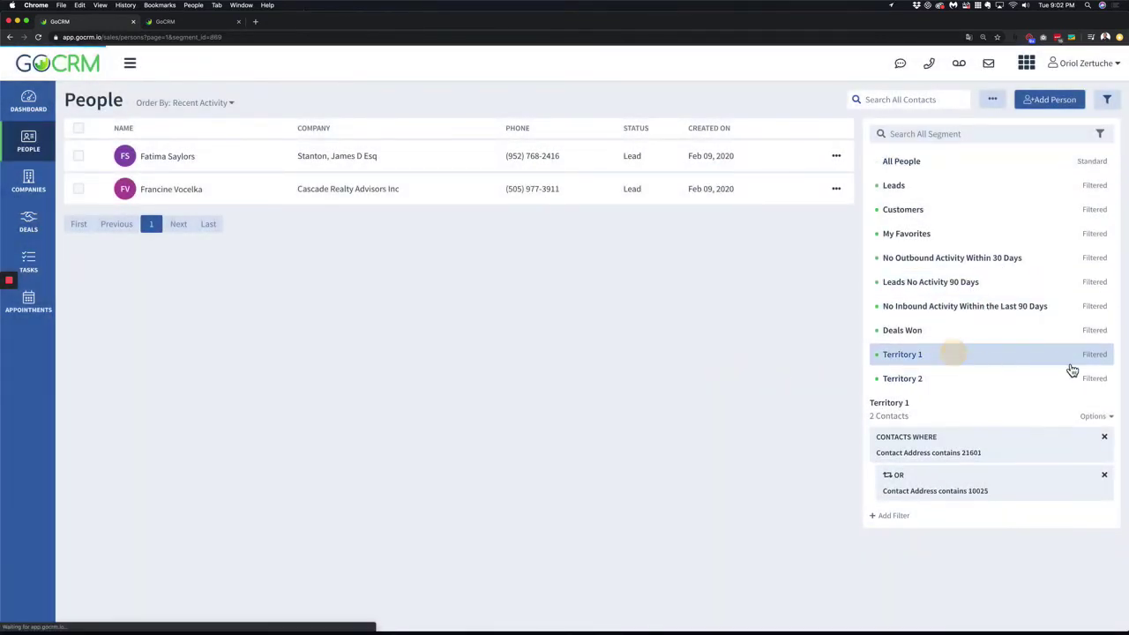
left_click(1093, 416)
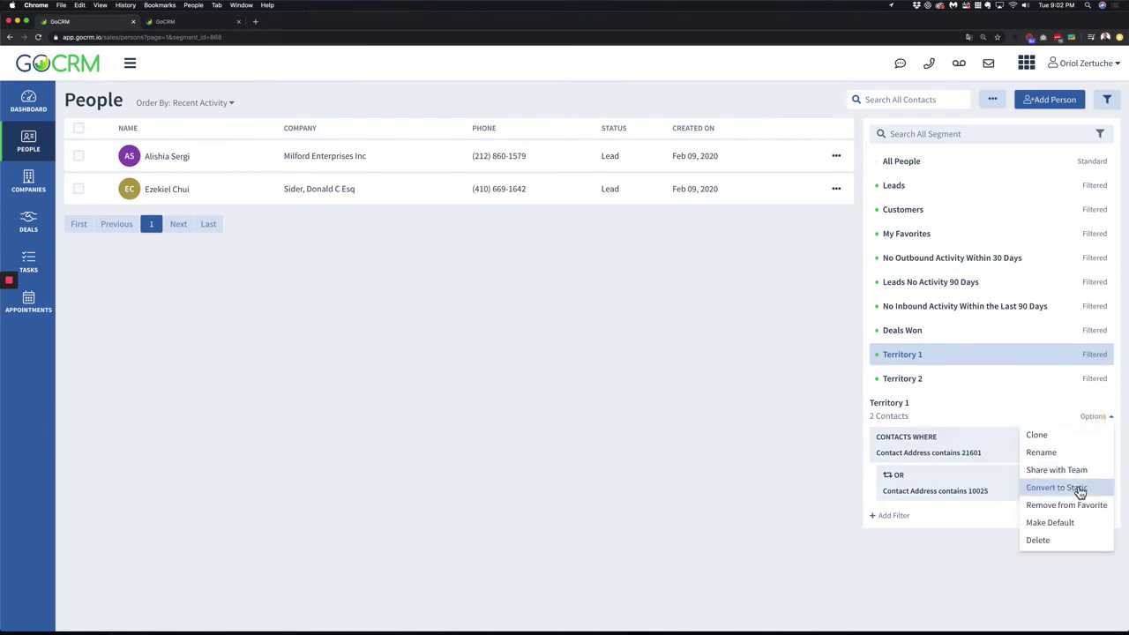
left_click(1079, 539)
left_click(1033, 358)
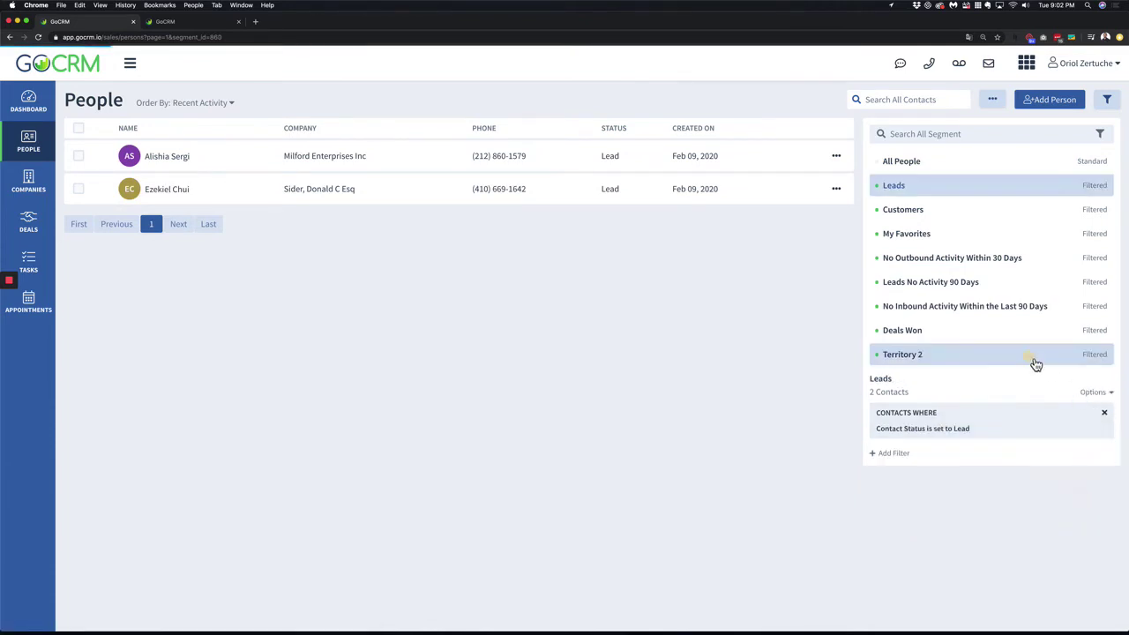
left_click(1091, 392)
left_click(1041, 516)
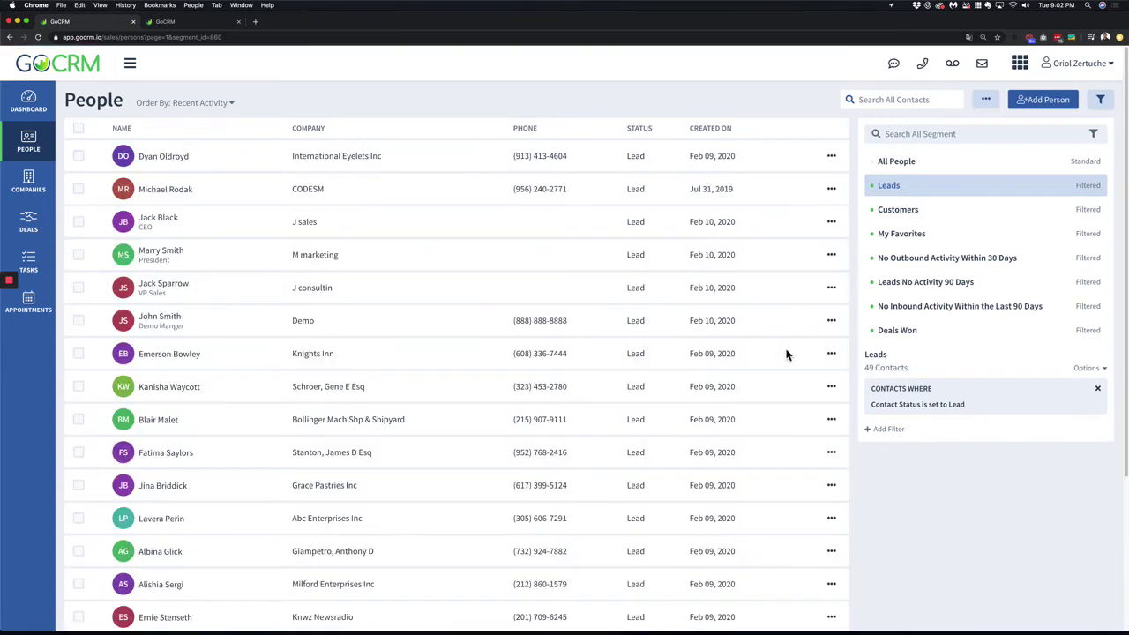
- Go to the marketing Automations list and start a new automation
left_click(1017, 65)
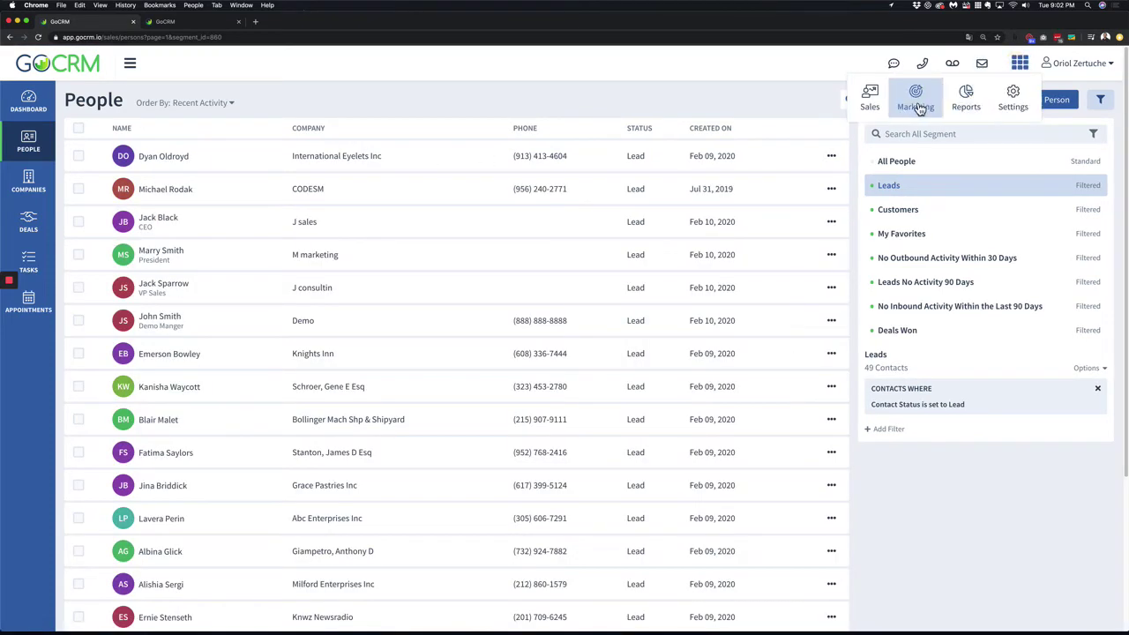
left_click(916, 99)
left_click(29, 182)
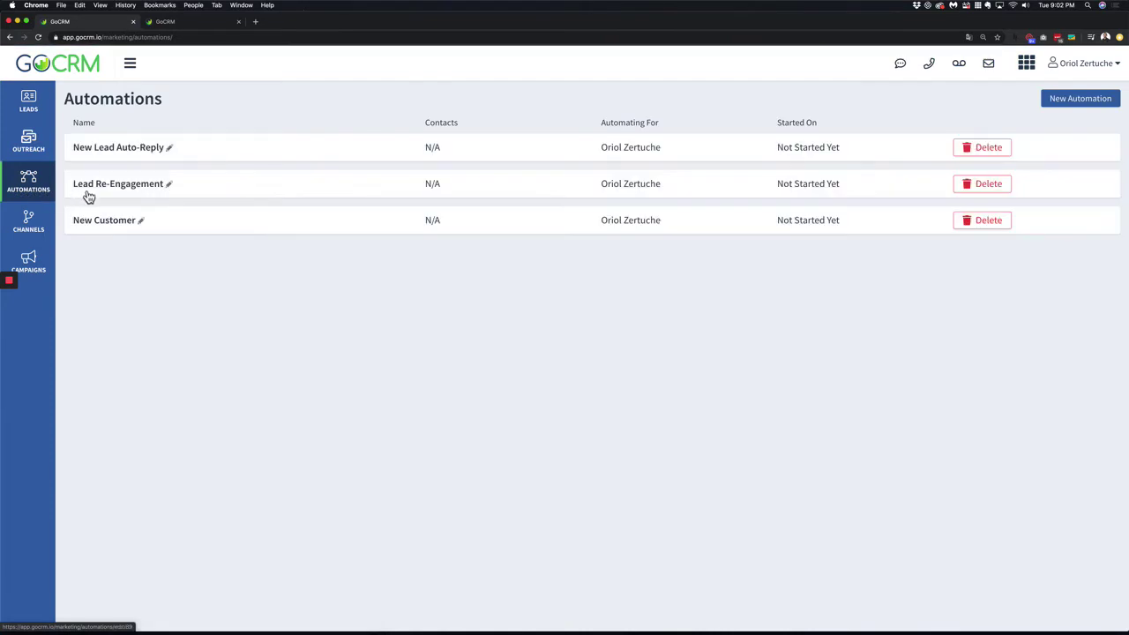
left_click(1071, 102)
- Name the automation Lead Distribution Automation and include contacts from the Leads segment
left_click(90, 149)
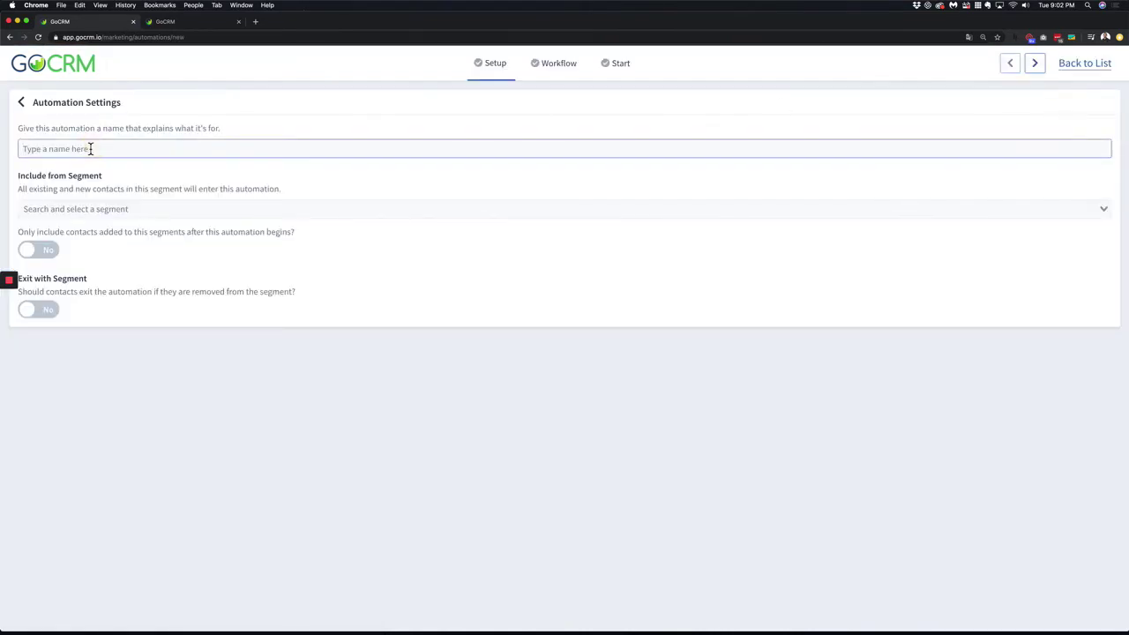
type("Lead Distribution Automation")
left_click(83, 208)
type("lead")
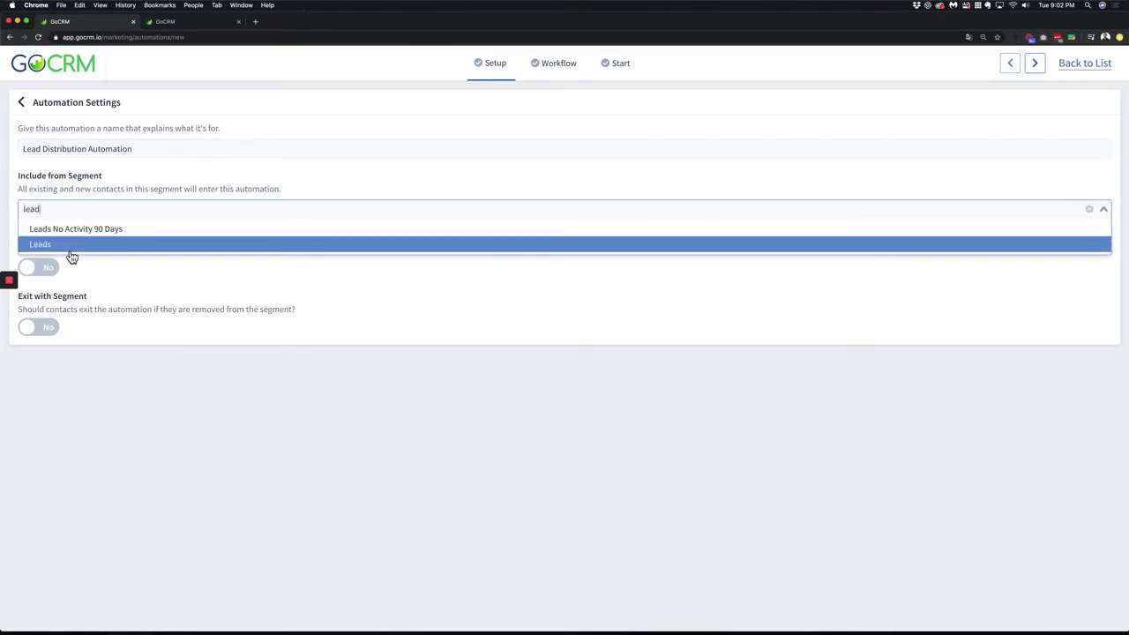
left_click(70, 250)
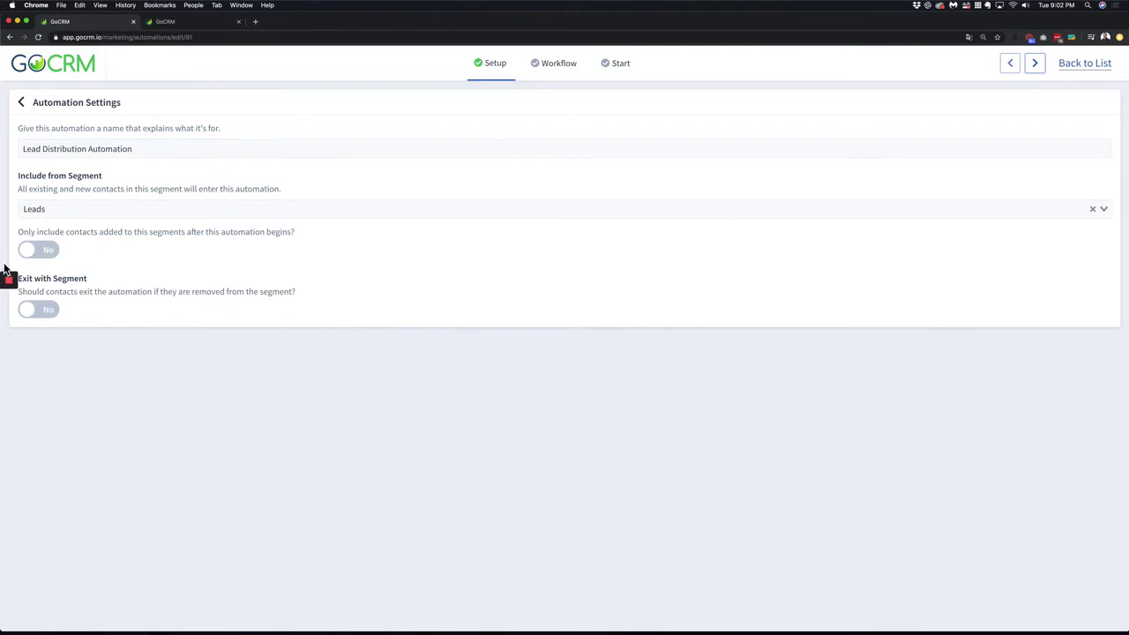
- In the automation's workflow, connect an In Segment filter to the Leads start node and set its segment to Territory 1
left_click(551, 65)
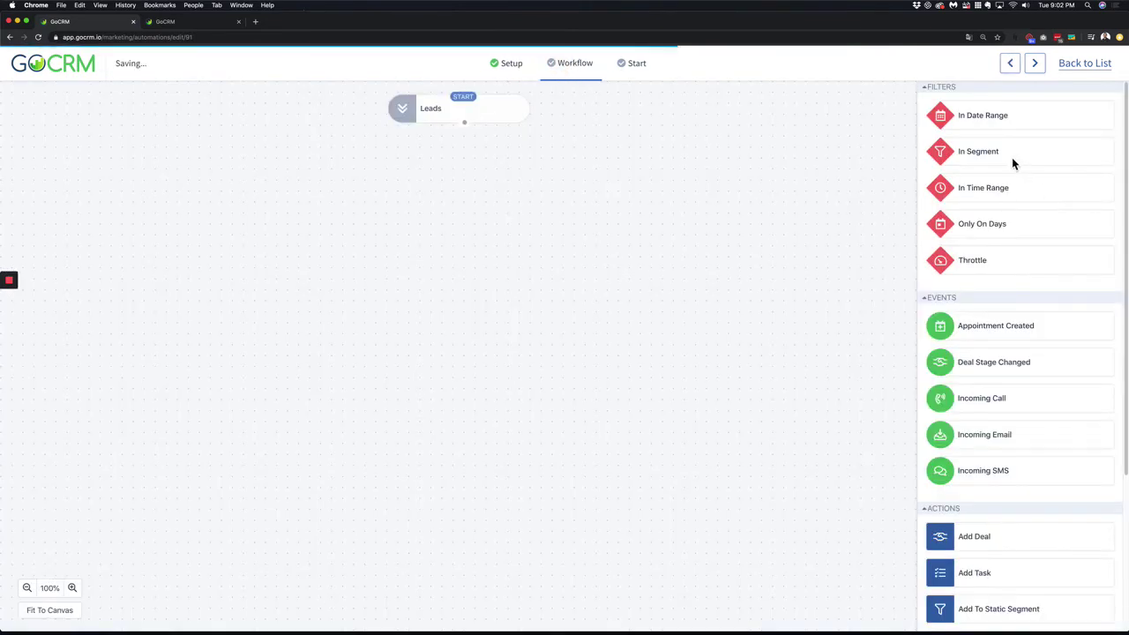
left_click_drag(1008, 156, 448, 213)
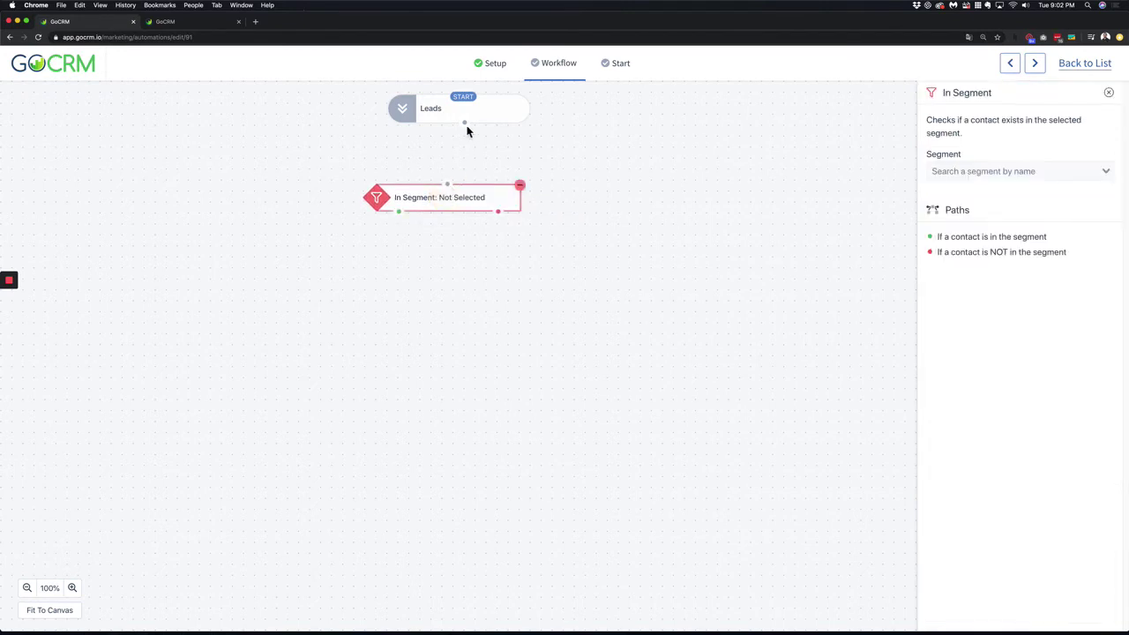
left_click_drag(464, 122, 488, 207)
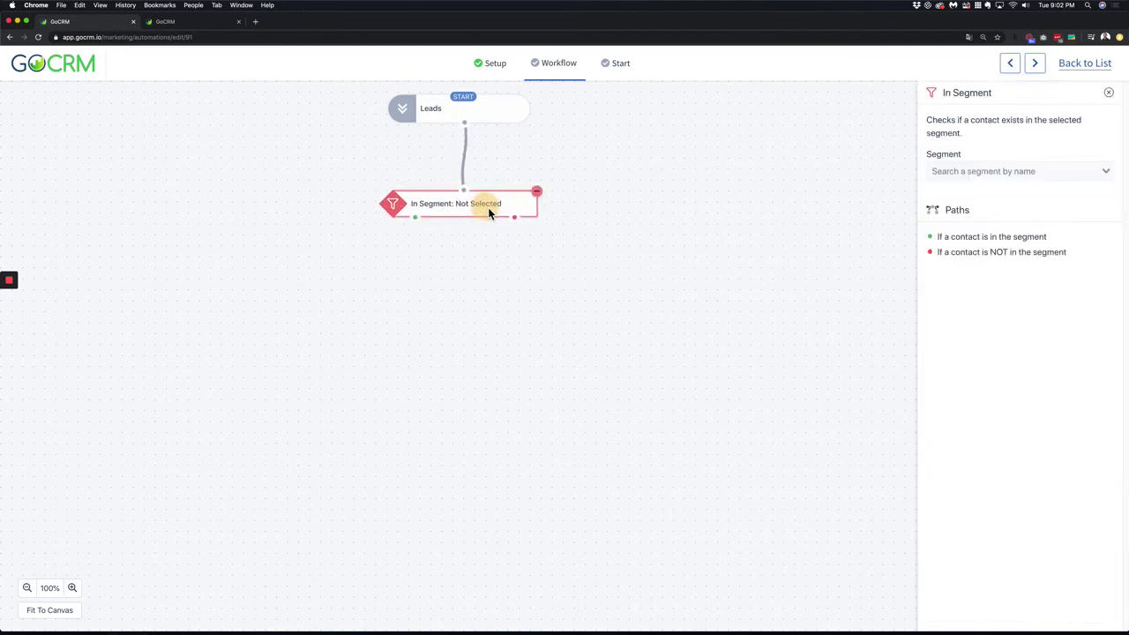
left_click(936, 173)
type("t")
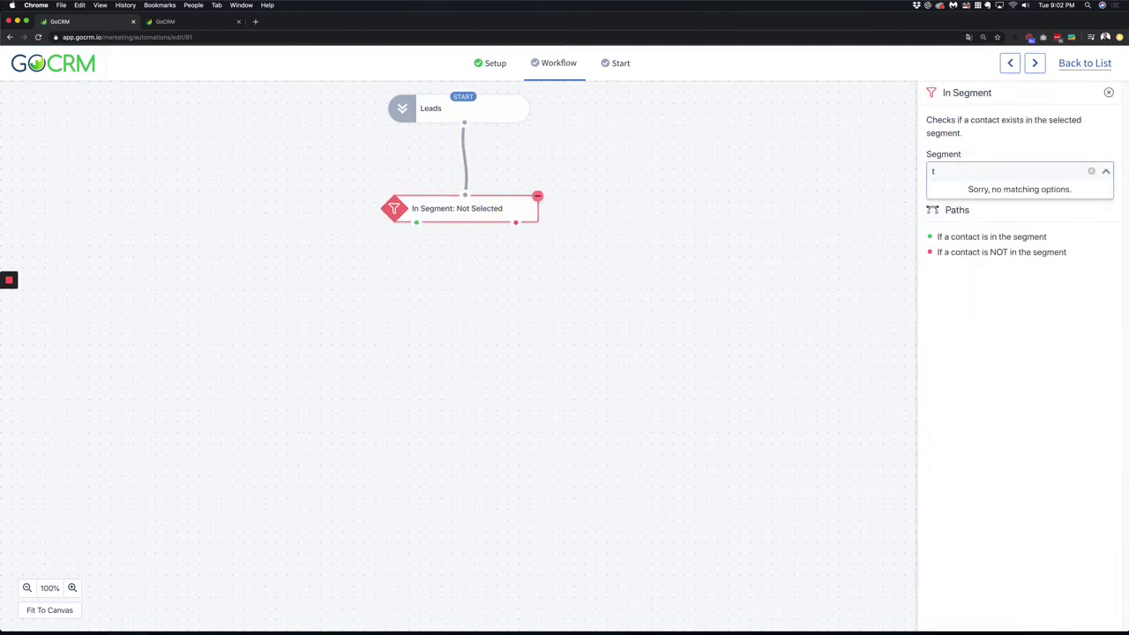
type("err")
key("Return")
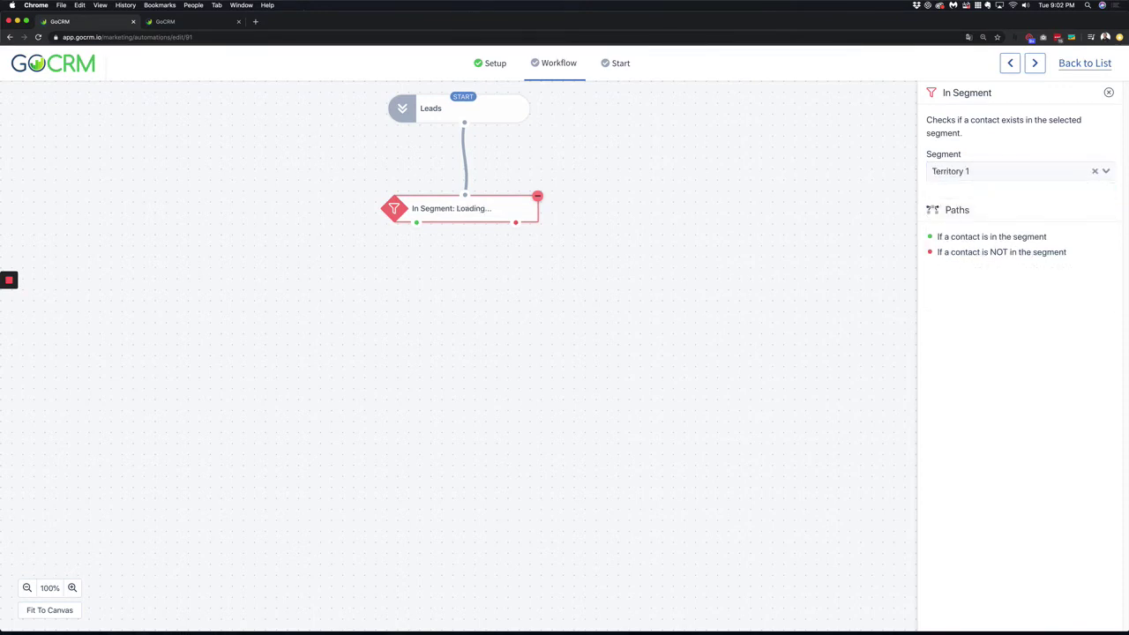
left_click(1108, 92)
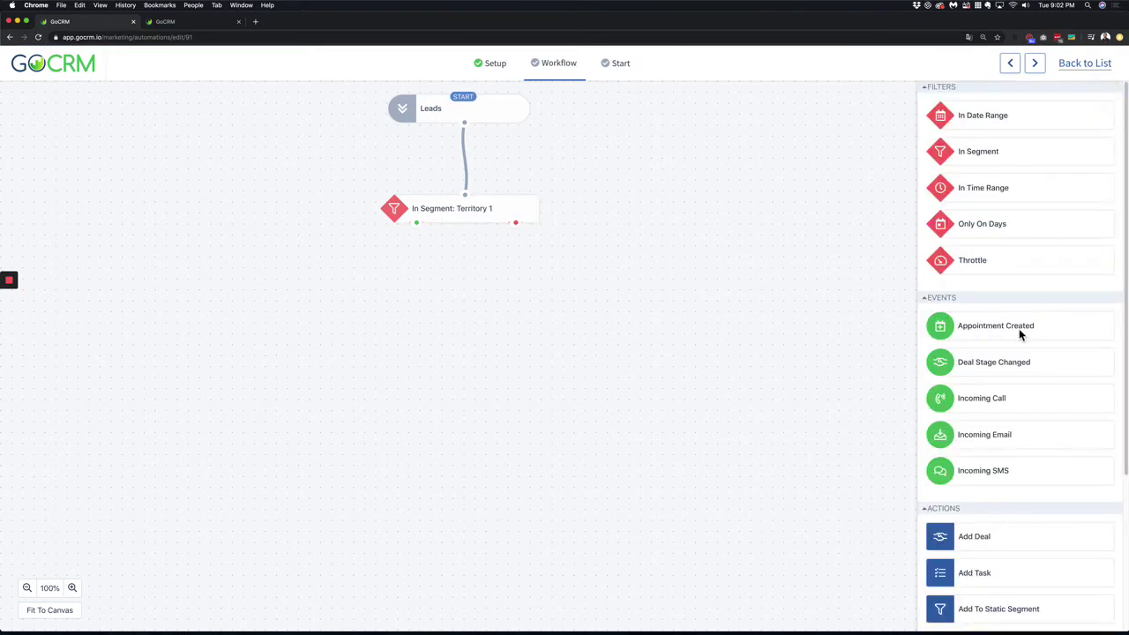
- Connect an Assign Owner action to the Territory 1 filter's in-segment path and set the assigned user to Me
scroll(1027, 353, "down", 1)
scroll(988, 459, "down", 5)
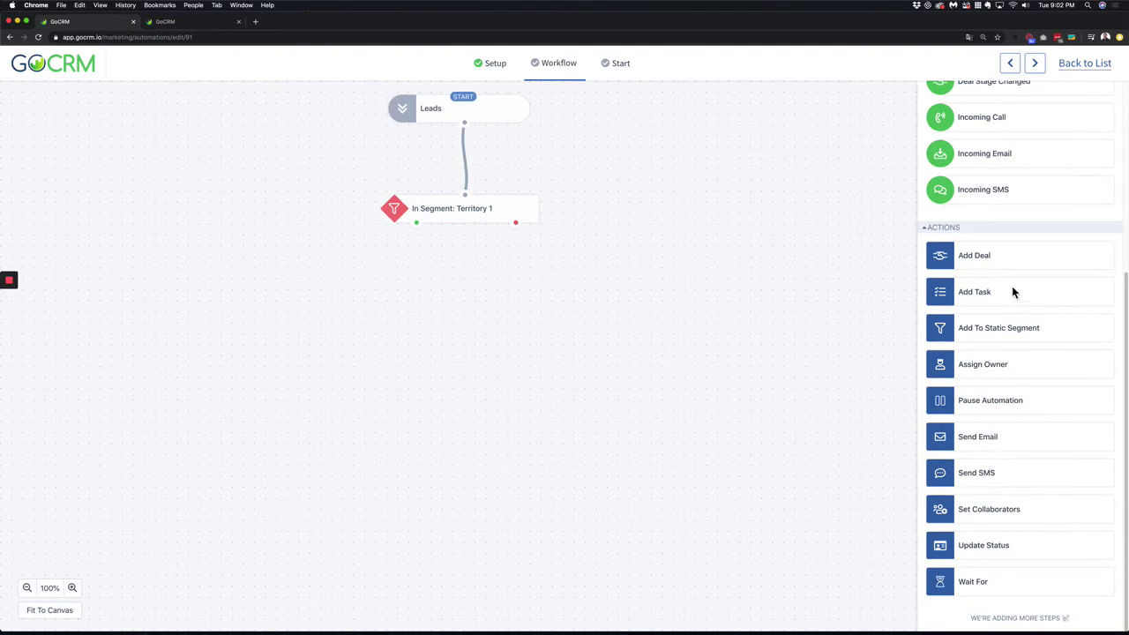
left_click_drag(977, 368, 335, 318)
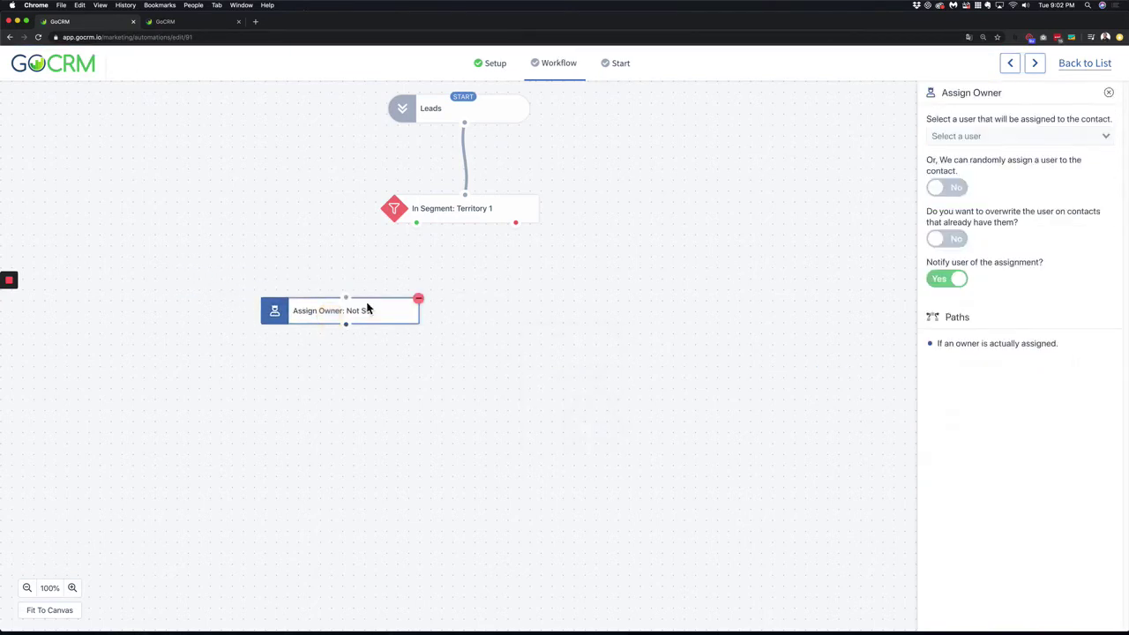
mouse_move(411, 228)
left_mouse_down()
mouse_move(340, 297)
mouse_move(383, 226)
mouse_move(351, 301)
left_mouse_up()
left_click(1007, 137)
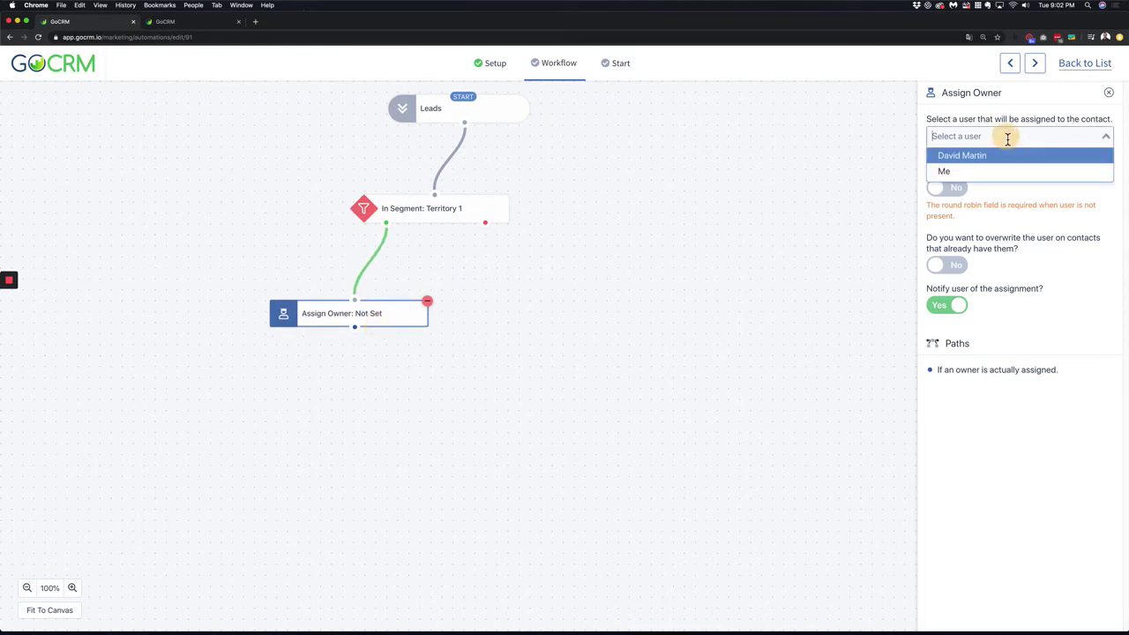
left_click(995, 171)
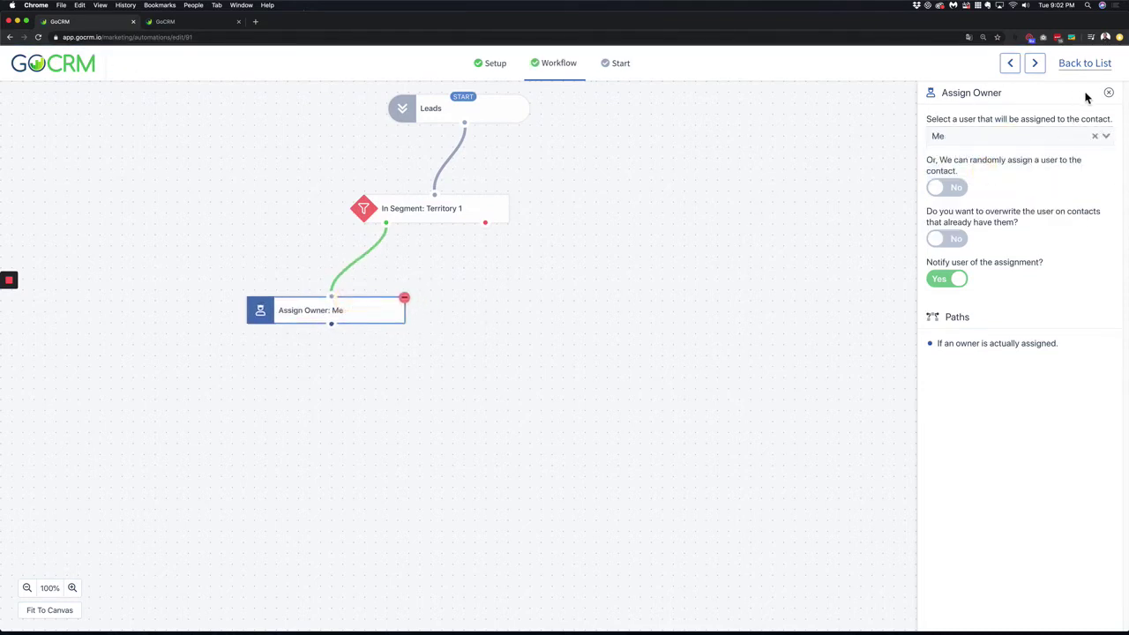
left_click(1108, 93)
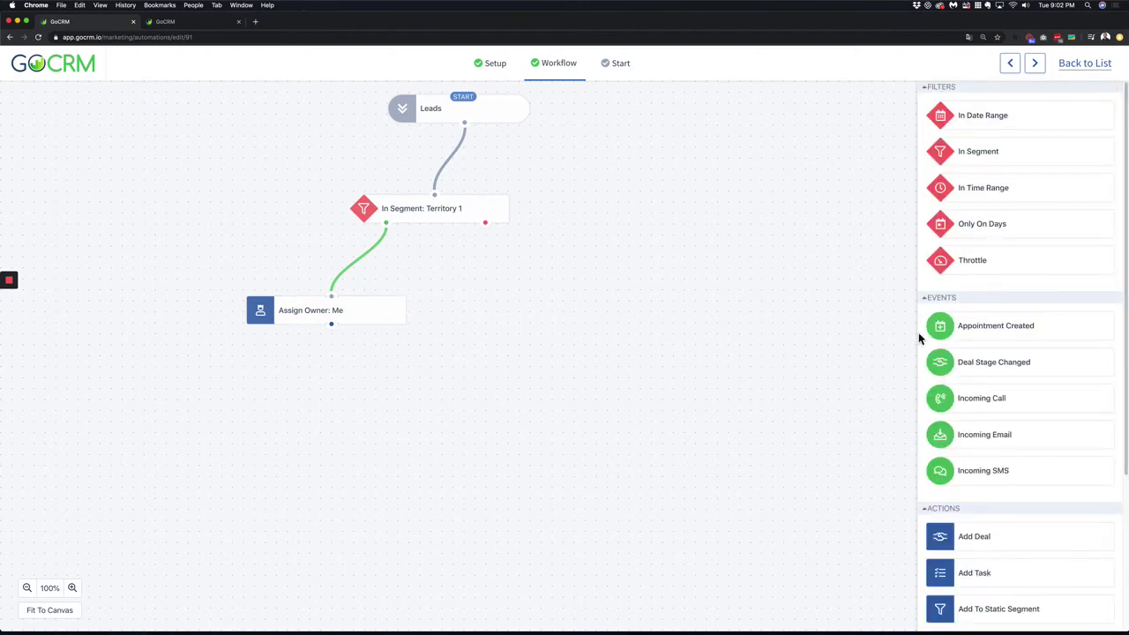
- Connect a second In Segment filter to the Territory 1 filter's not-in-segment path and set its segment to Territory 2
left_click_drag(1030, 158, 585, 368)
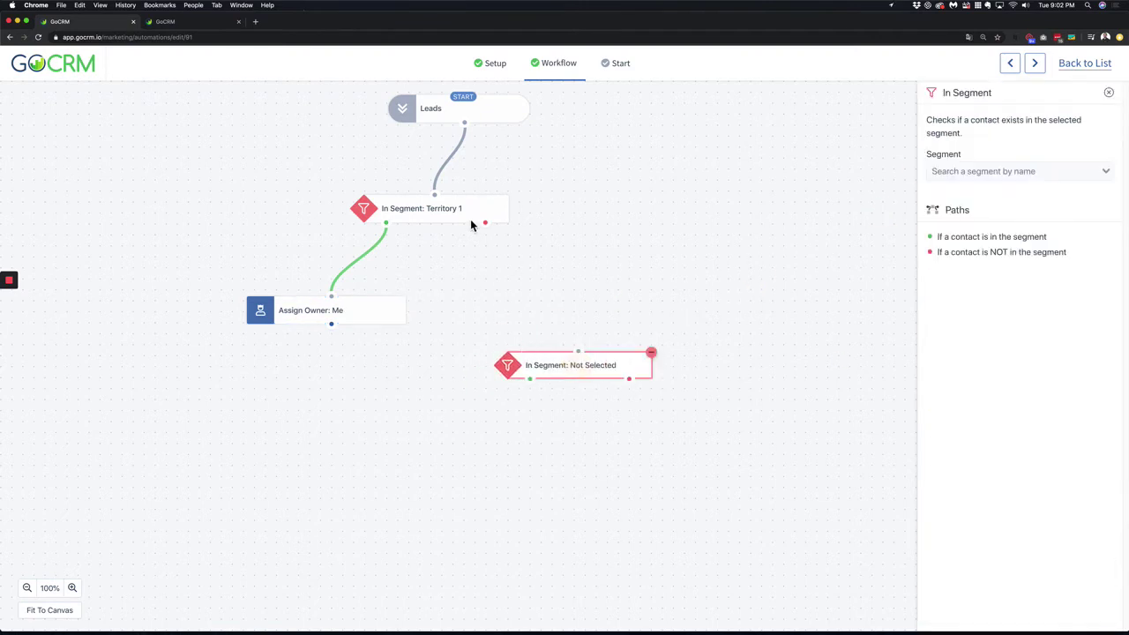
mouse_move(485, 222)
left_mouse_down()
mouse_move(573, 350)
mouse_move(536, 358)
left_mouse_up()
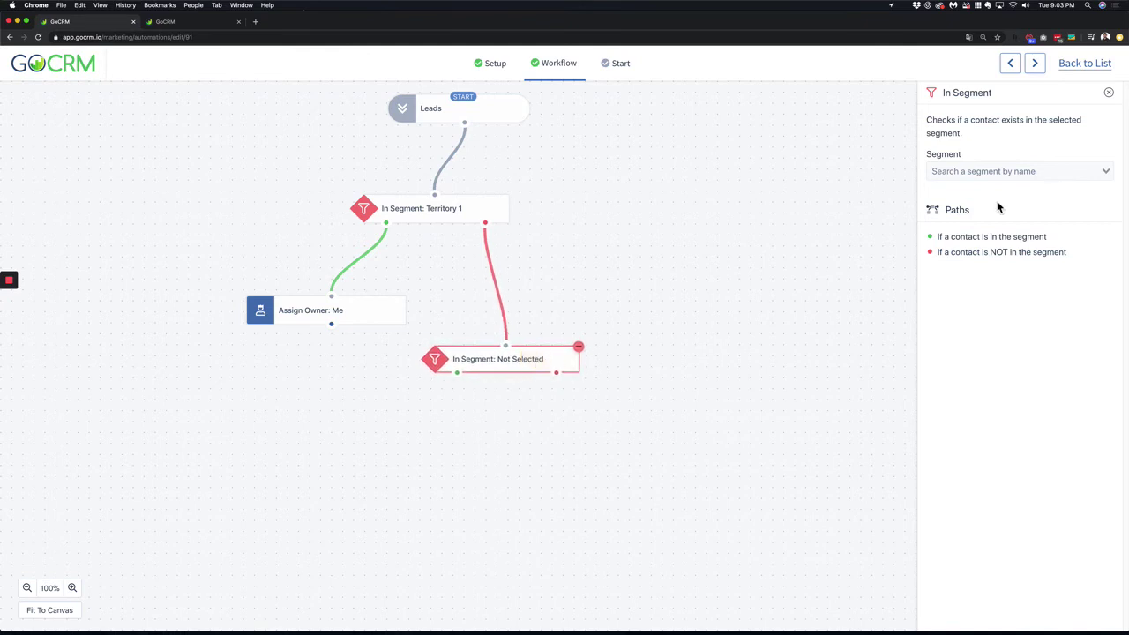
left_click(996, 173)
type("terr")
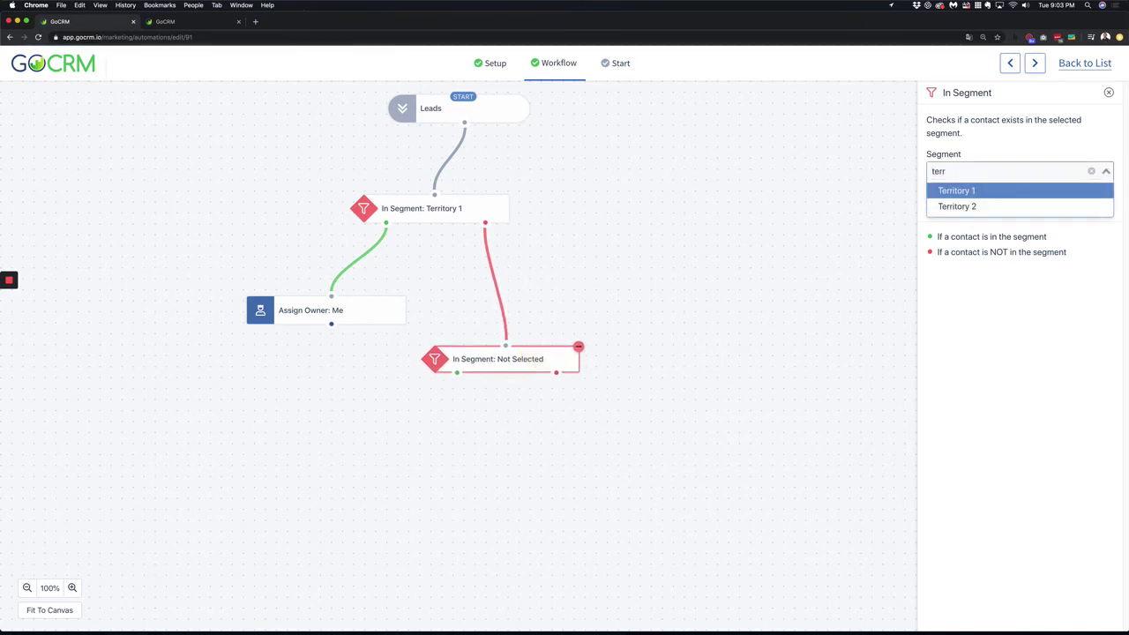
left_click(992, 206)
left_click(1108, 93)
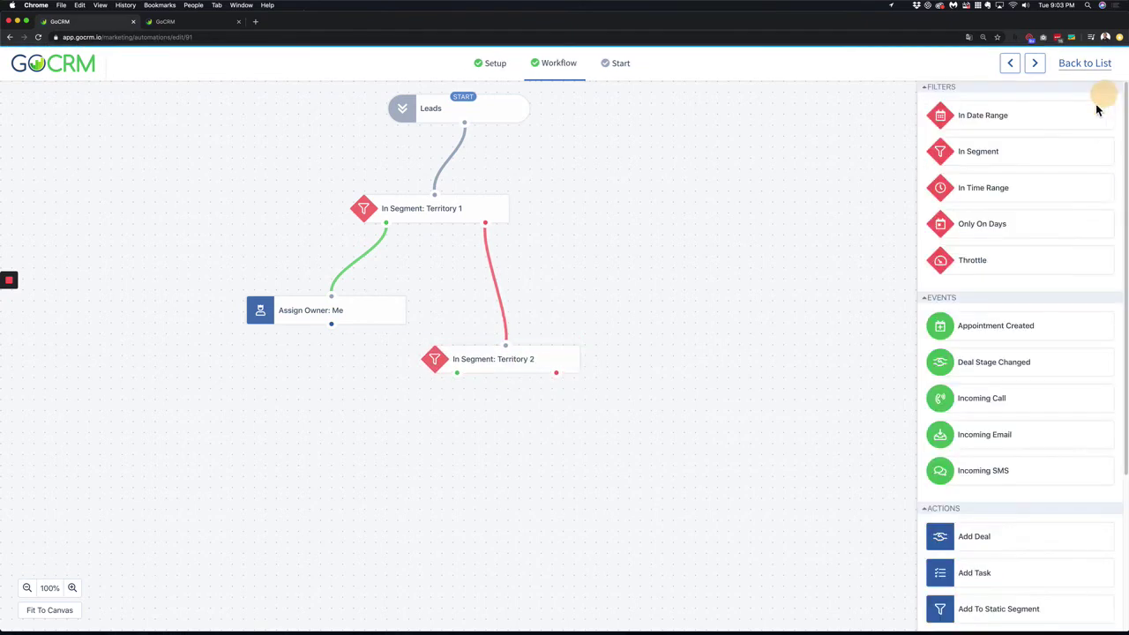
- Connect an Assign Owner action to the Territory 2 filter's in-segment path and assign the team member other than Me
left_click_drag(674, 401, 704, 329)
left_click_drag(559, 304, 577, 303)
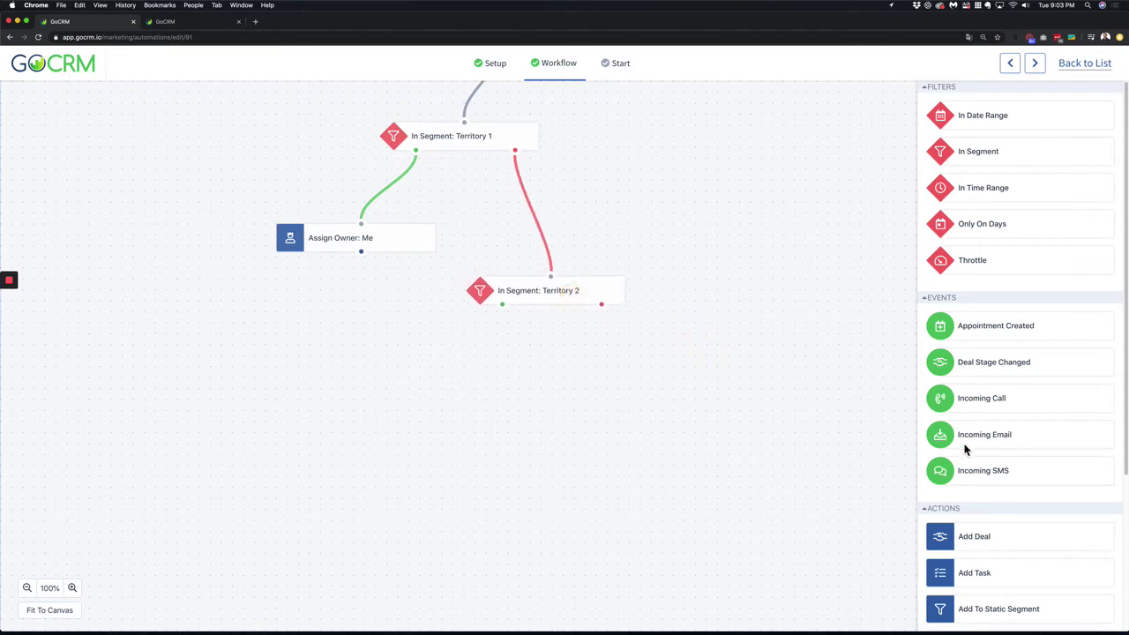
scroll(979, 450, "down", 5)
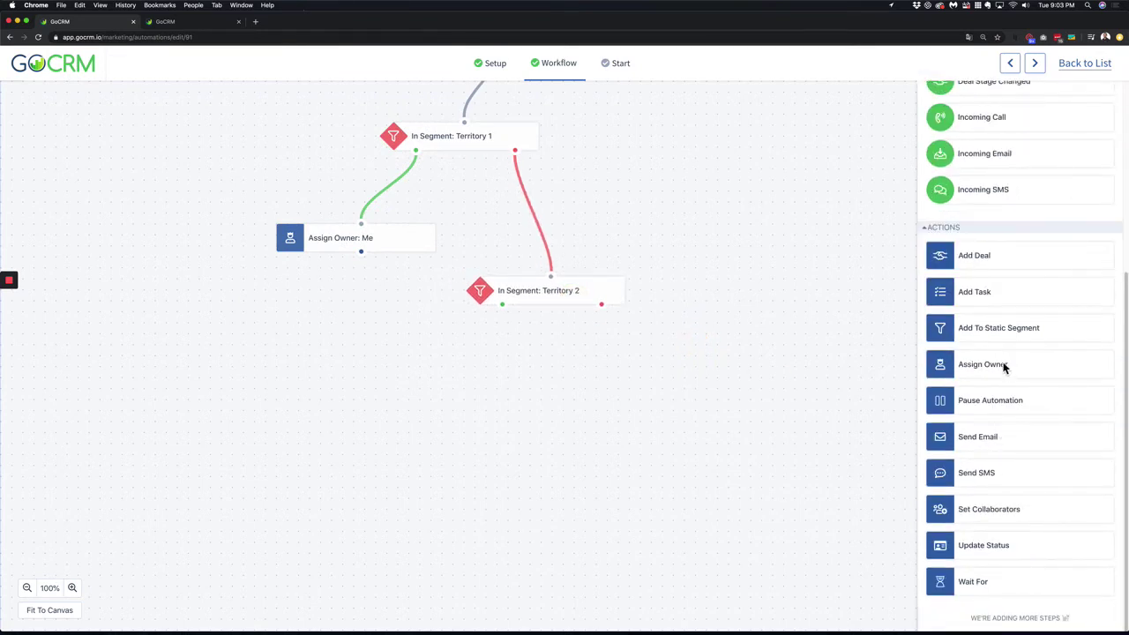
left_click_drag(1005, 365, 480, 384)
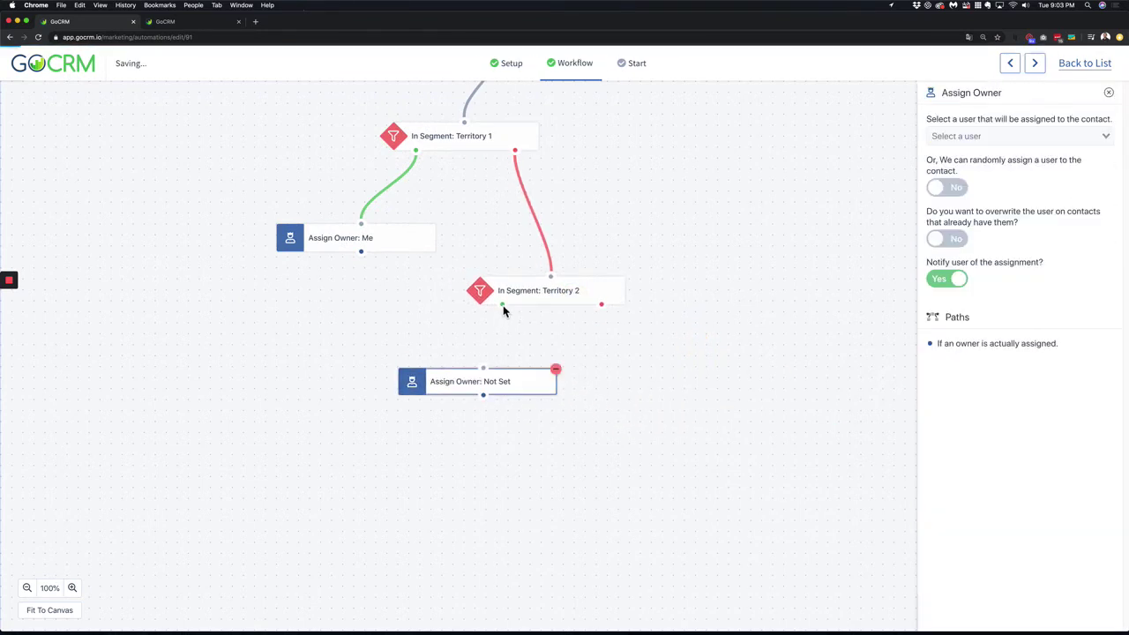
left_click_drag(502, 305, 483, 368)
left_click_drag(529, 415, 534, 415)
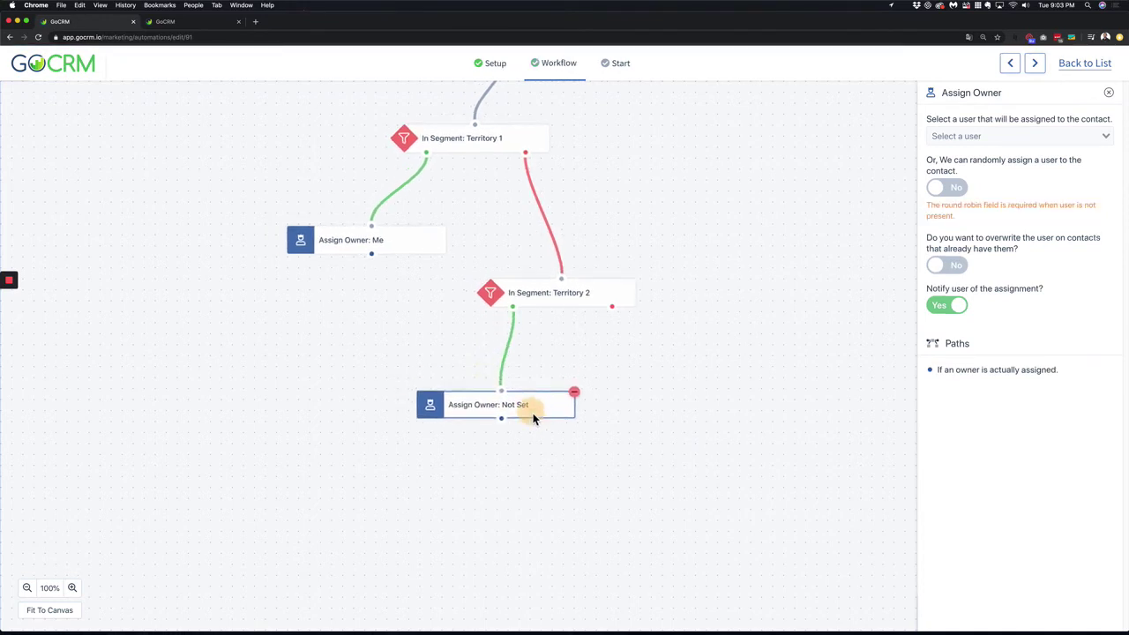
left_click(972, 136)
left_click(984, 162)
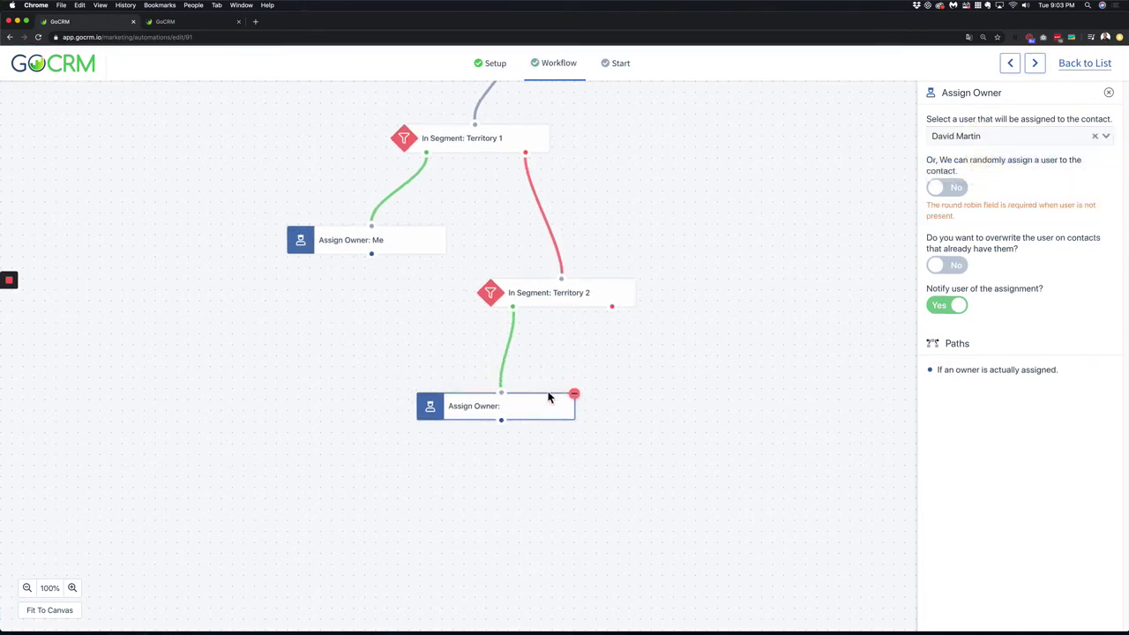
- Rearrange the Territory 2 filter and its Assign Owner node on the canvas, leaving more space between them
left_click(534, 396)
left_click_drag(551, 303, 595, 276)
left_click(1108, 92)
left_click_drag(543, 407, 532, 400)
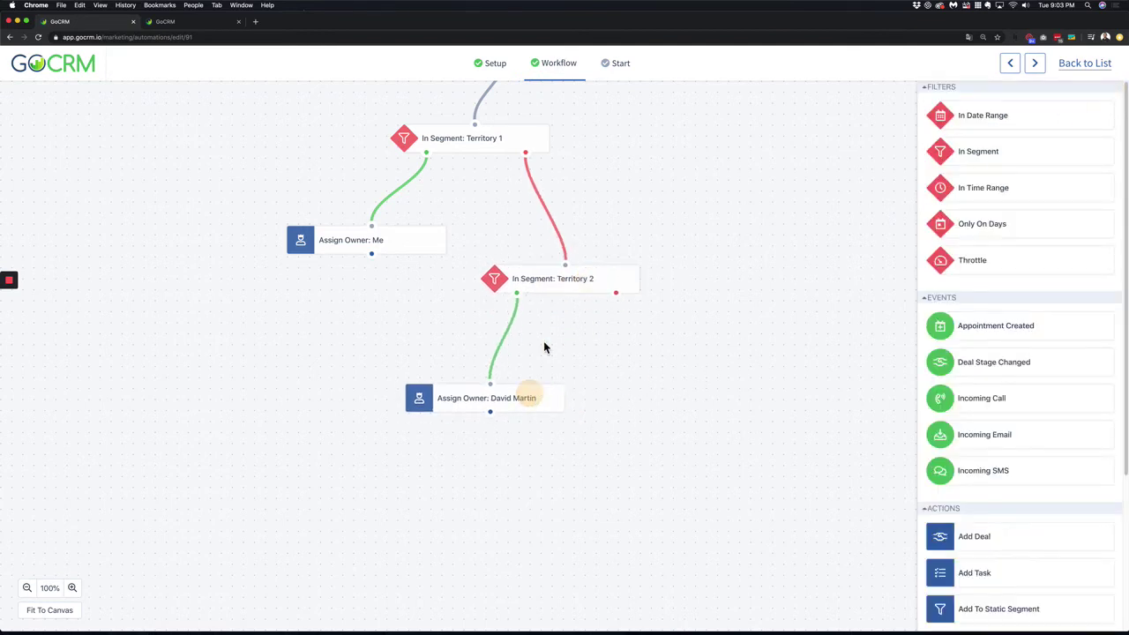
- Add an Assign Owner action below the Territory 2 filter and connect it to the filter's not-in-segment path
left_click_drag(650, 134, 651, 229)
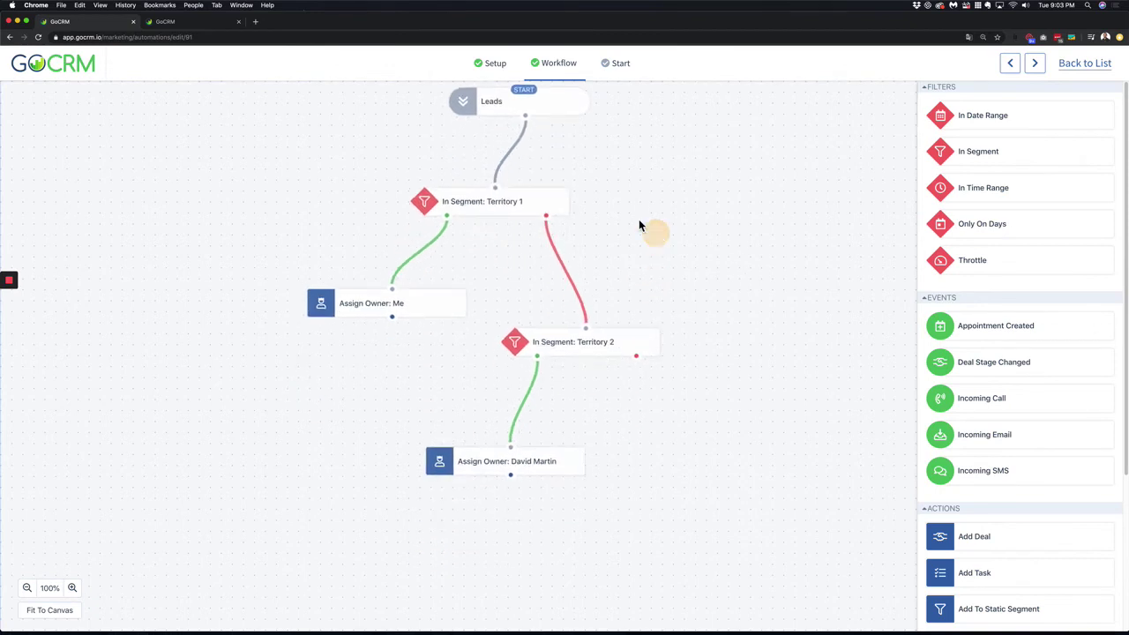
left_click_drag(652, 388, 648, 297)
scroll(1037, 501, "down", 3)
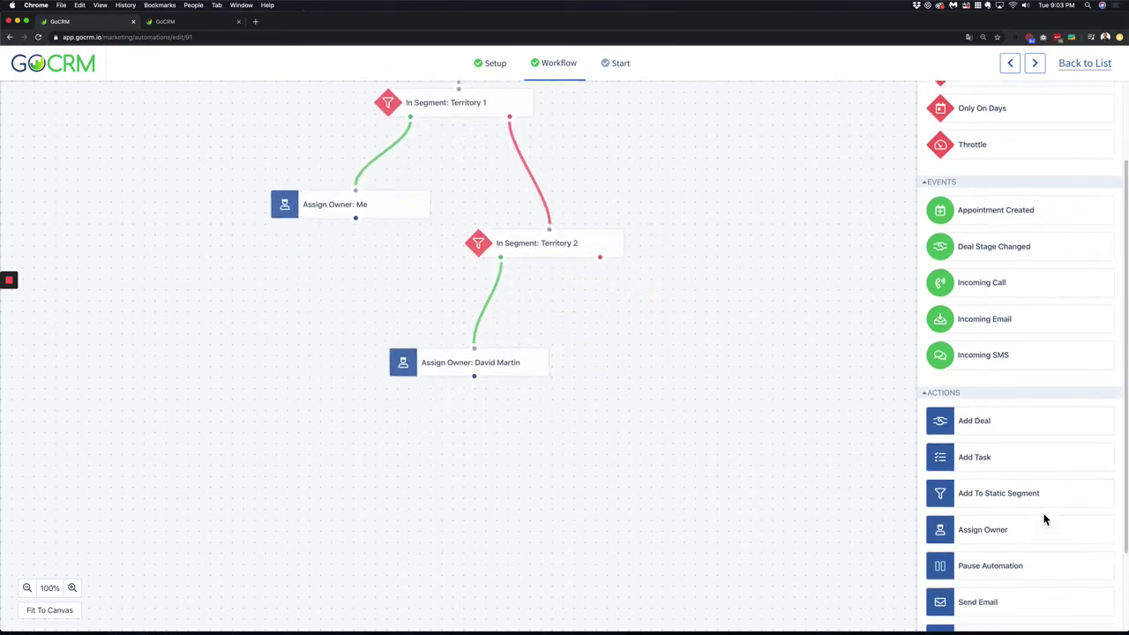
left_click_drag(599, 258, 663, 412)
left_click_drag(1018, 526, 701, 436)
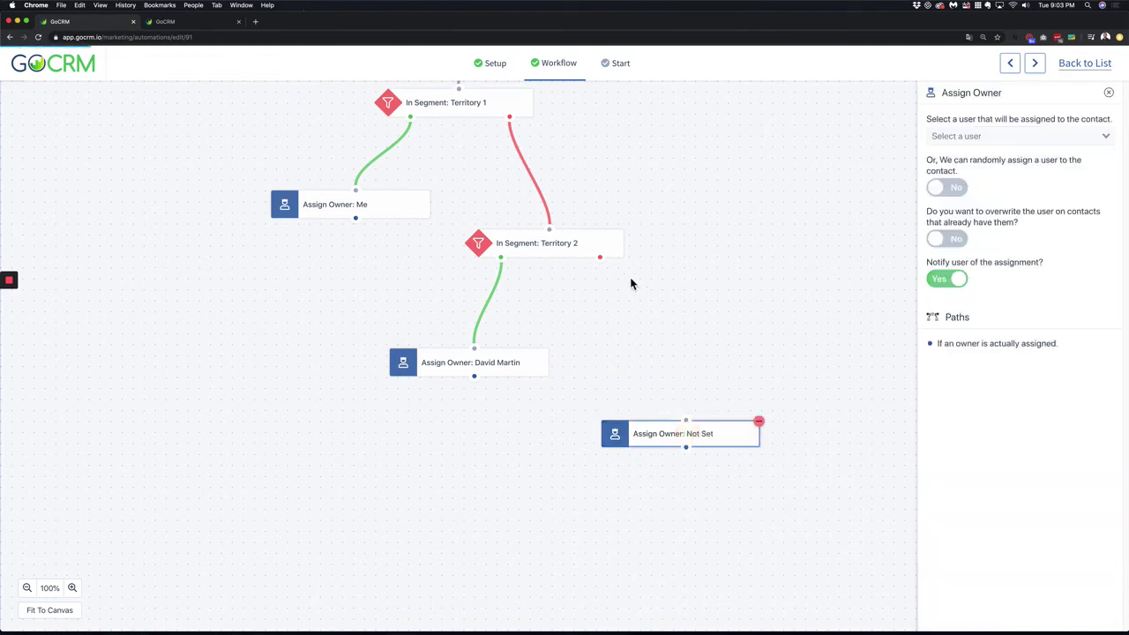
left_click_drag(599, 256, 655, 434)
- Set the new Assign Owner action to randomly assign a user to the contact and shift its node slightly away from the filter
left_click(992, 135)
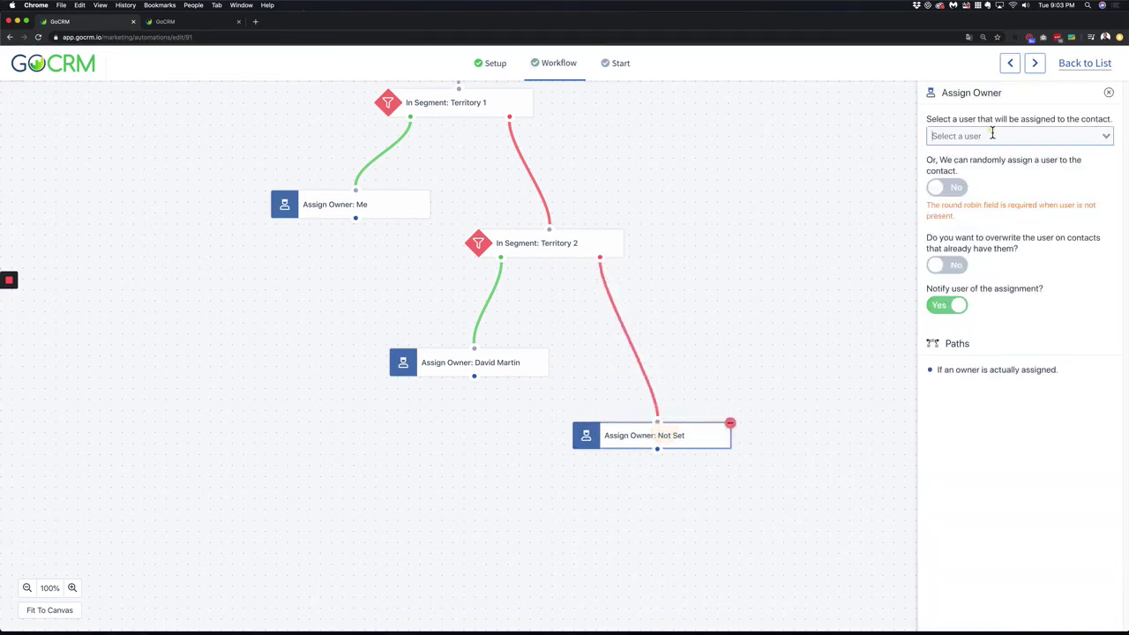
left_click(1056, 245)
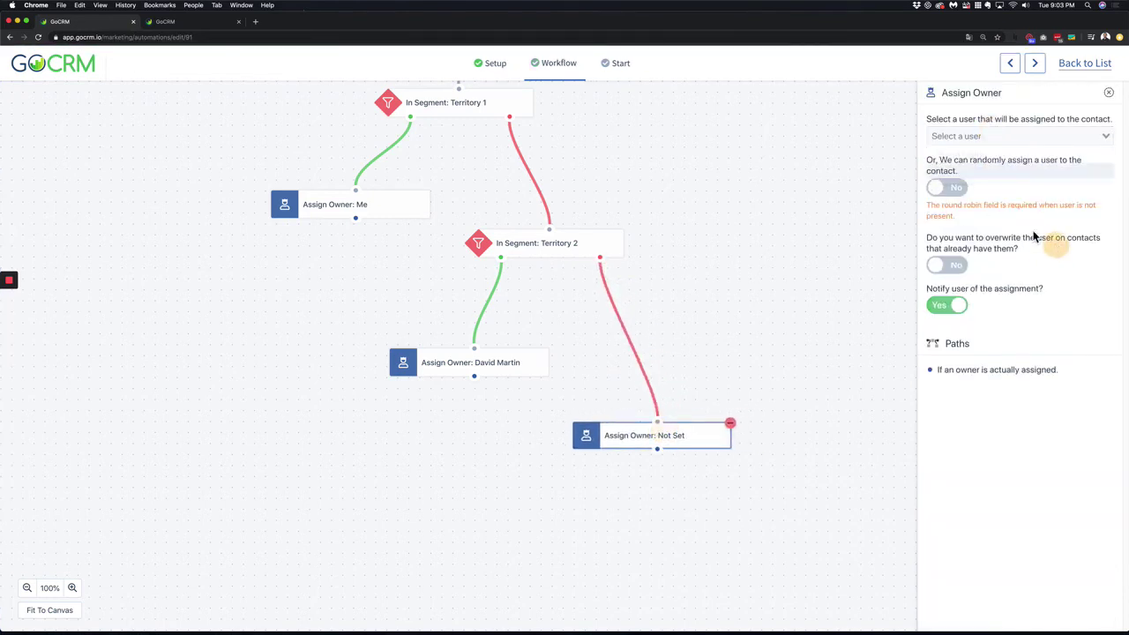
left_click(961, 191)
left_click_drag(672, 435, 688, 443)
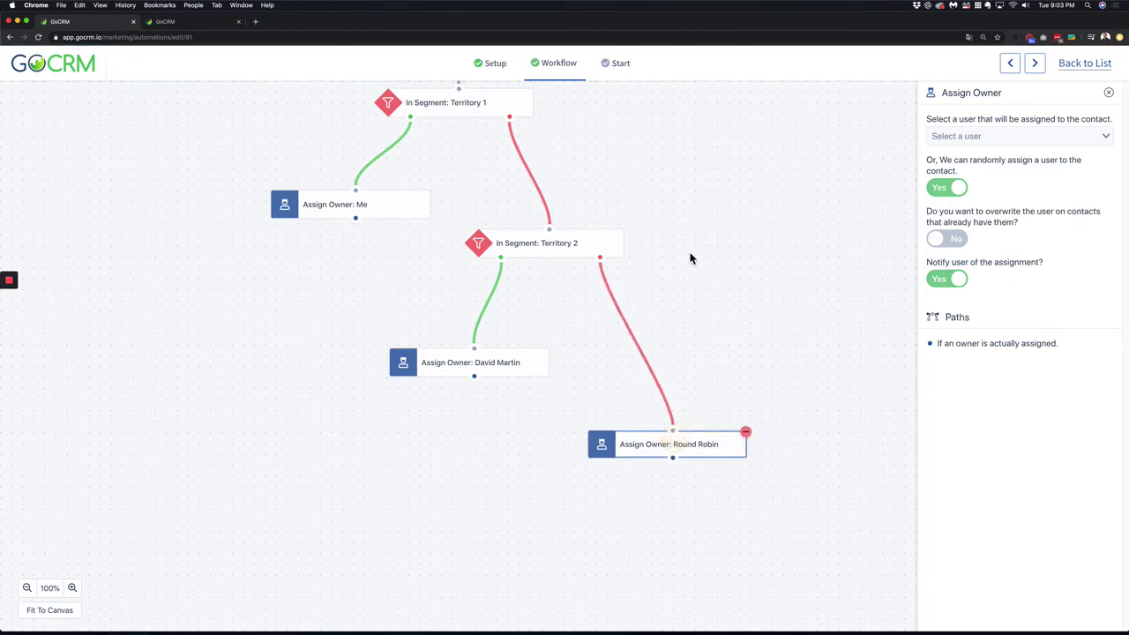
- Reposition the Territory 1 and Territory 2 filter nodes on the canvas and close the Assign Owner settings
left_click_drag(692, 262, 711, 374)
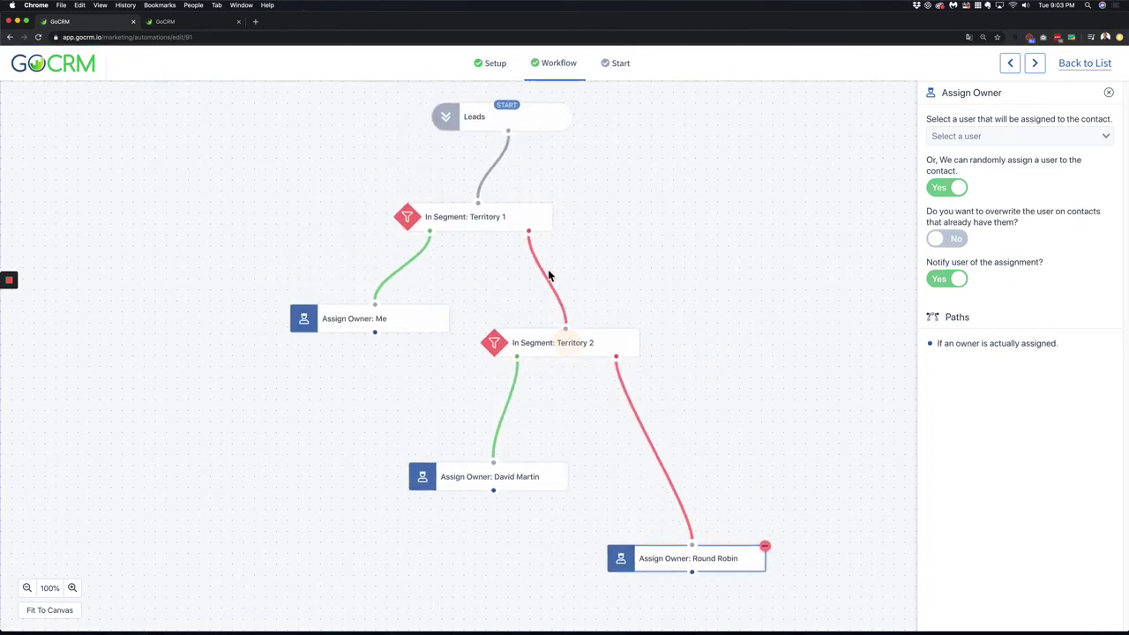
left_click_drag(533, 225, 544, 247)
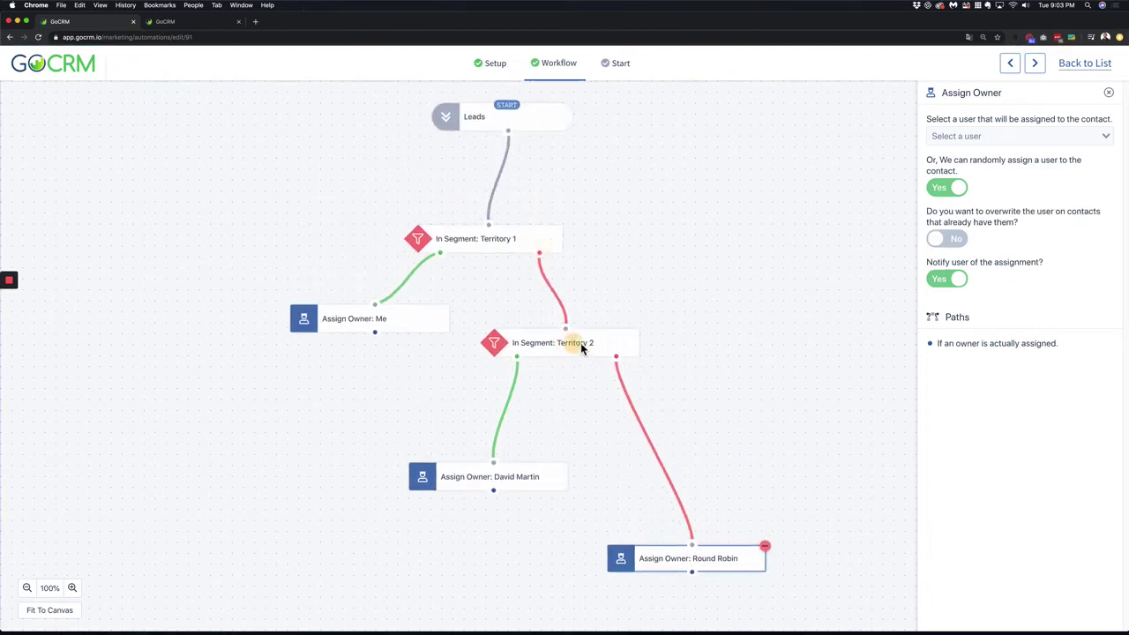
left_click_drag(580, 344, 583, 339)
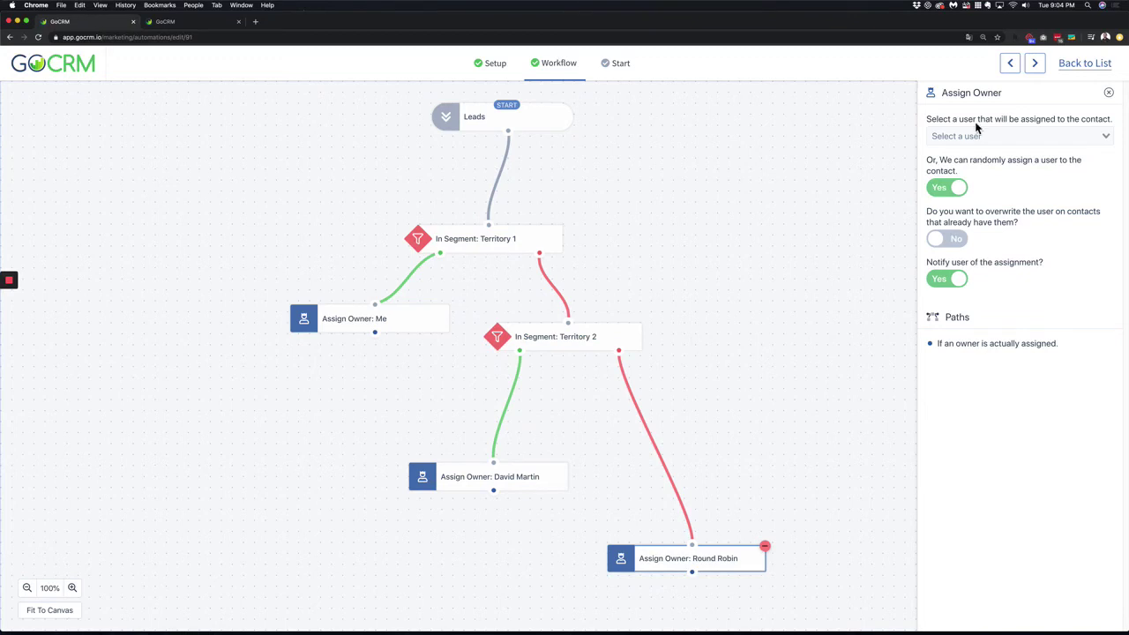
left_click(1108, 92)
scroll(997, 406, "down", 5)
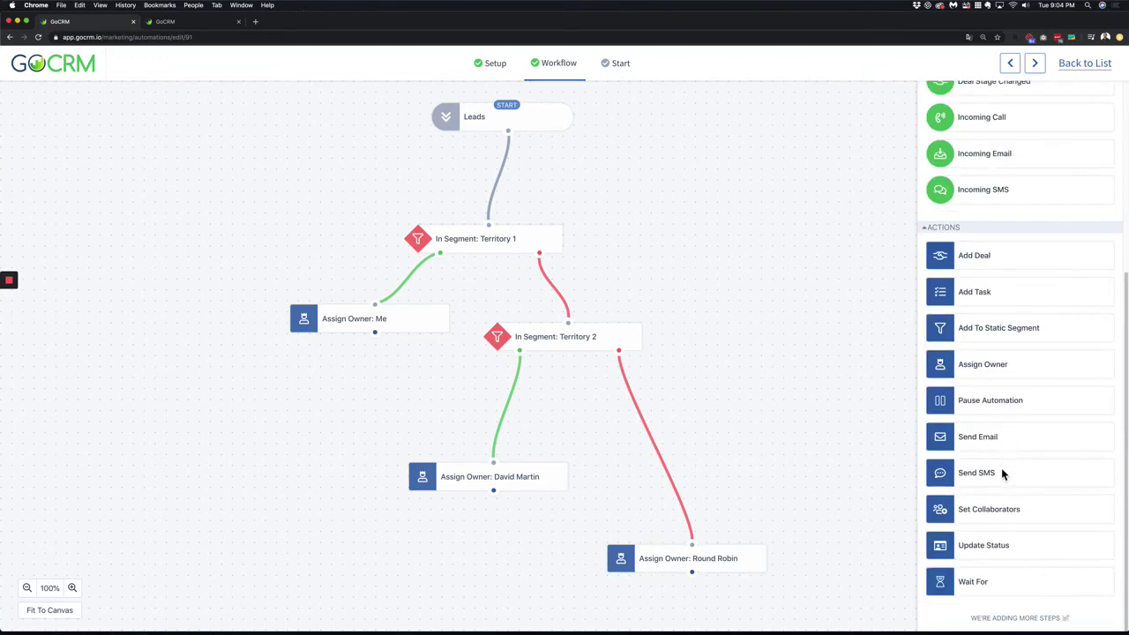
left_click_drag(1001, 469, 274, 405)
left_click_drag(374, 332, 284, 395)
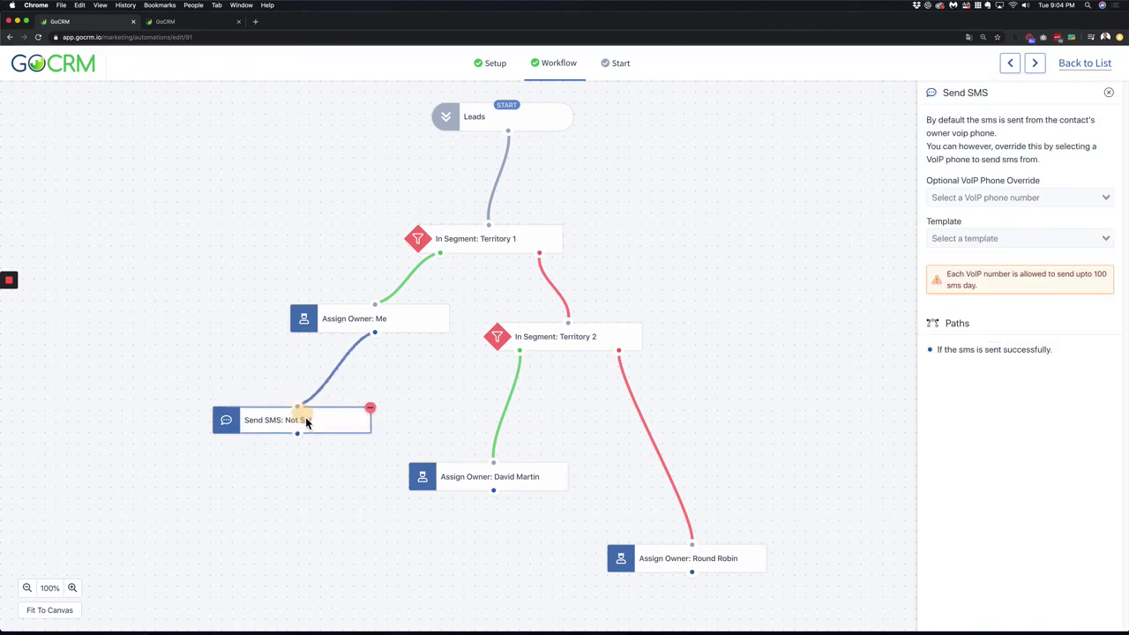
left_click(366, 410)
- Connect one Add Task action to the Assign Owner nodes of Territory 1 and Territory 2 and name the task Call Your Lead
scroll(1046, 379, "down", 3)
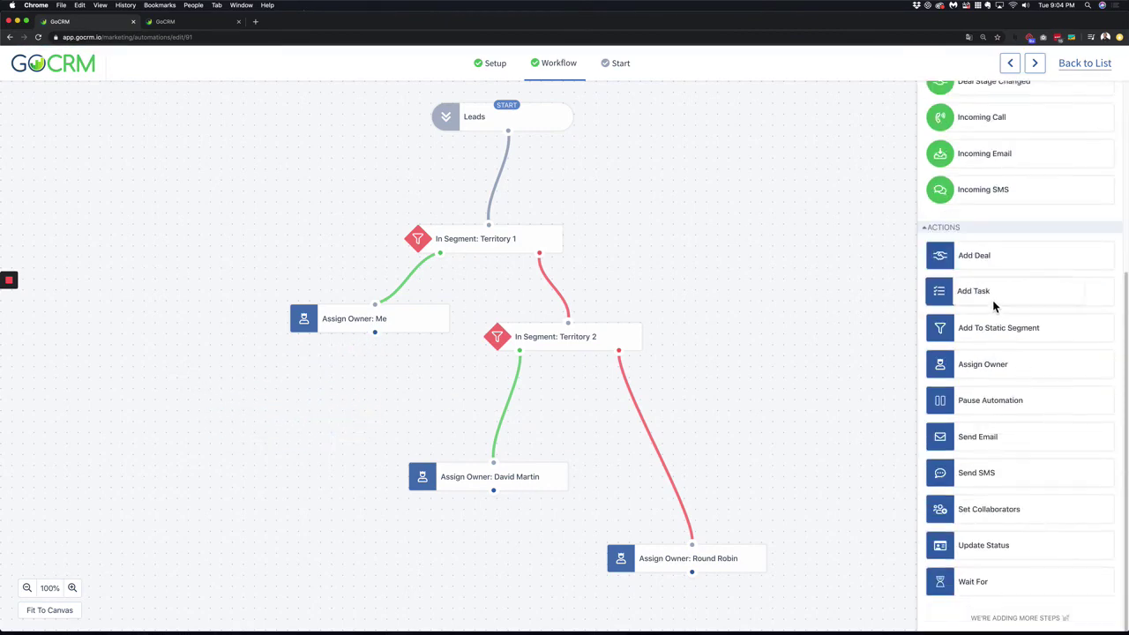
left_click_drag(995, 299, 350, 406)
left_click_drag(375, 332, 355, 596)
left_click_drag(494, 491, 365, 601)
left_click(959, 178)
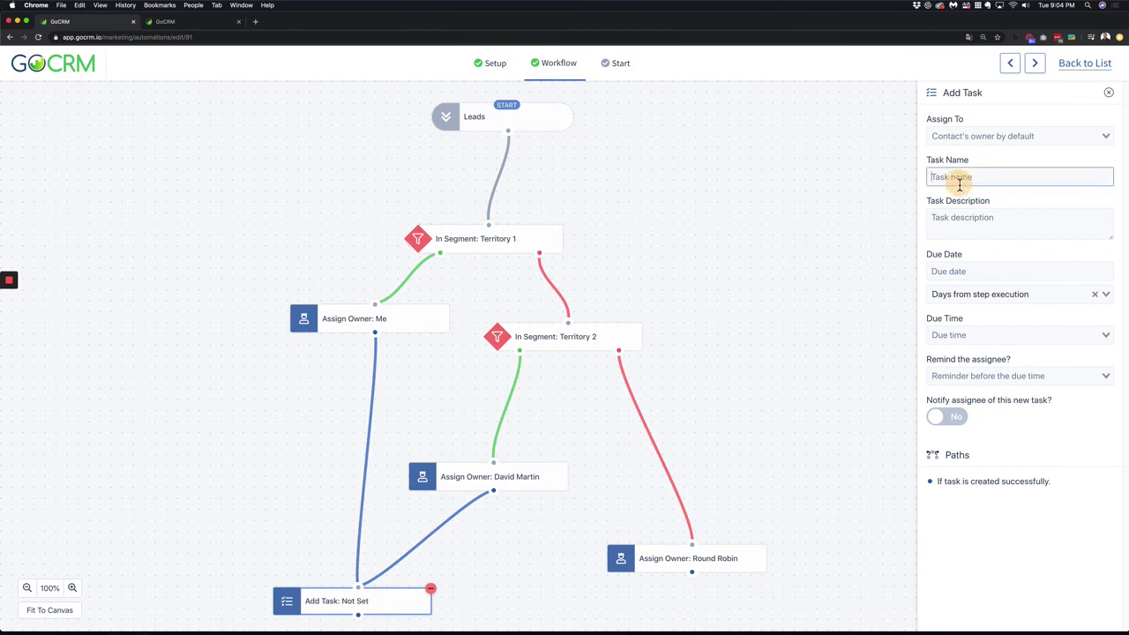
type("Call Your Lead")
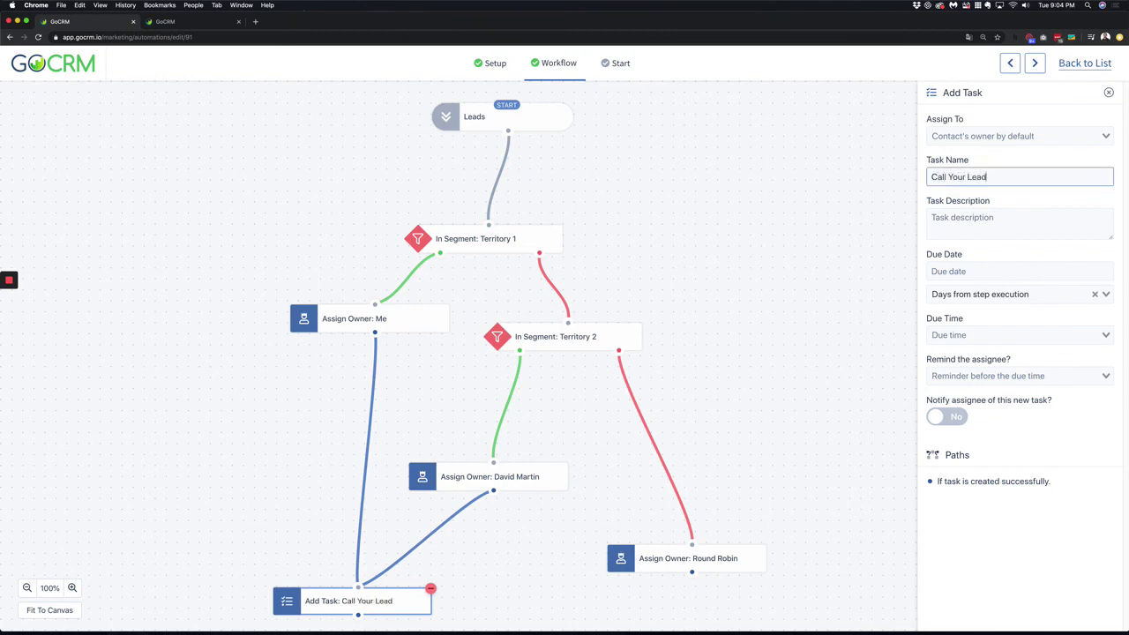
- Rearrange the Call Your Lead task and the Territory 1 and Territory 2 Assign Owner nodes to tidy the workflow layout
scroll(611, 345, "down", 3)
left_click_drag(515, 363, 533, 329)
left_click_drag(388, 483, 373, 514)
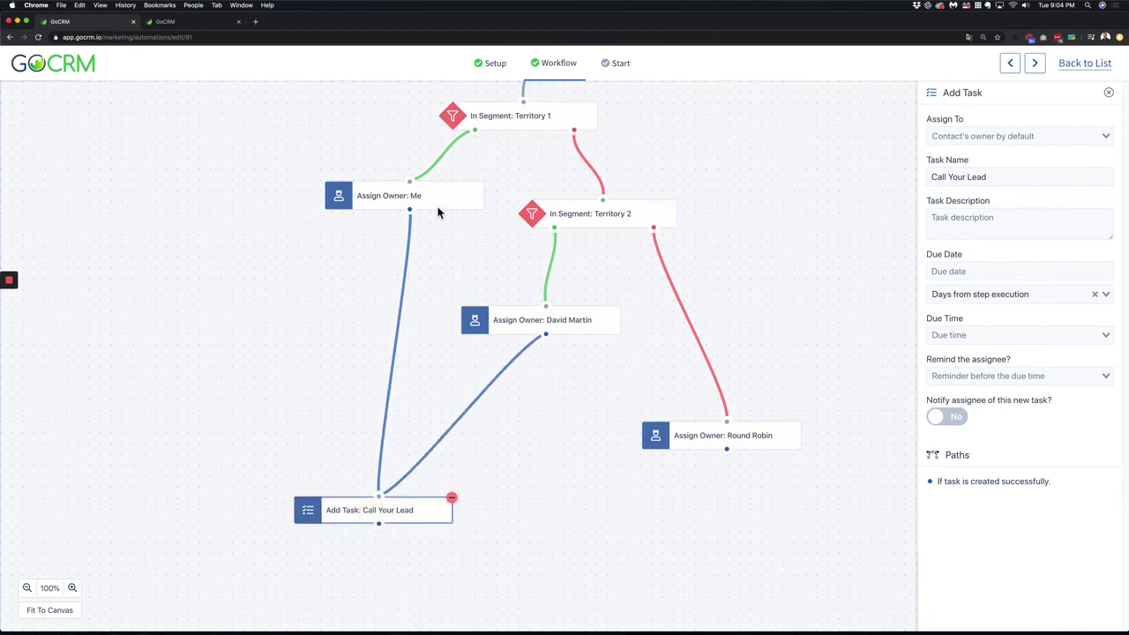
left_click_drag(439, 208, 418, 237)
scroll(641, 199, "up", 3)
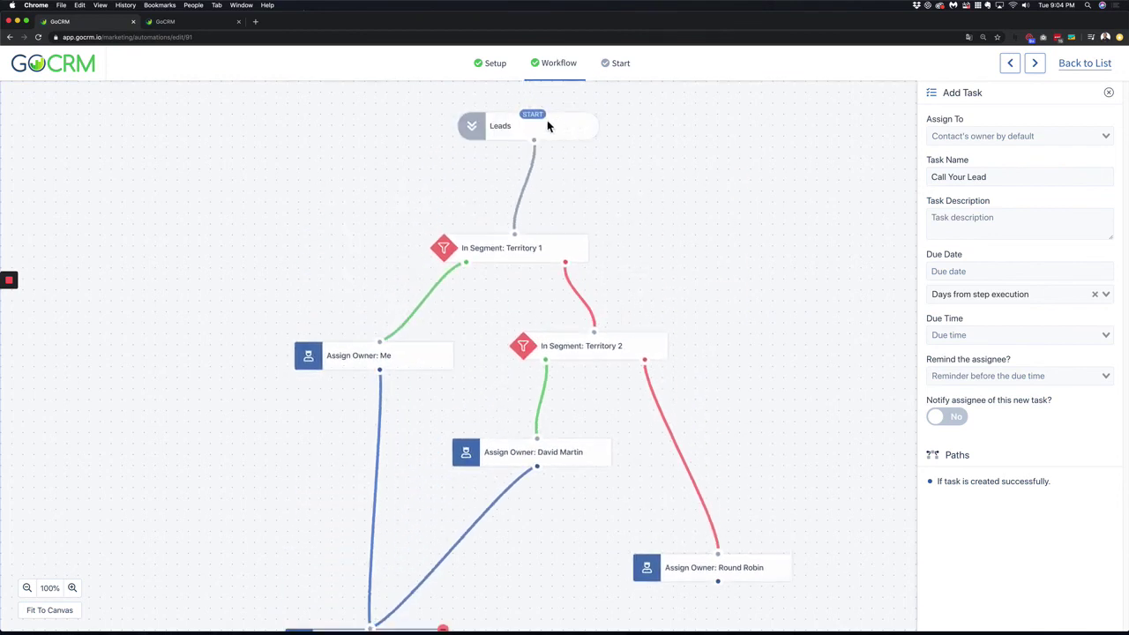
left_click_drag(788, 366, 789, 194)
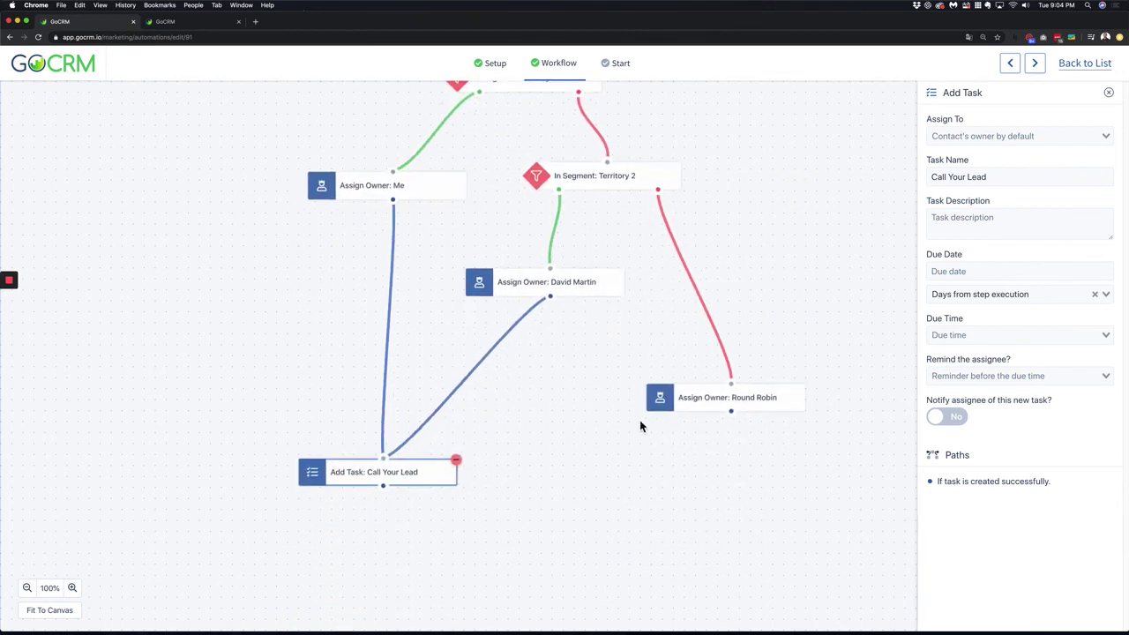
left_click_drag(640, 423, 620, 542)
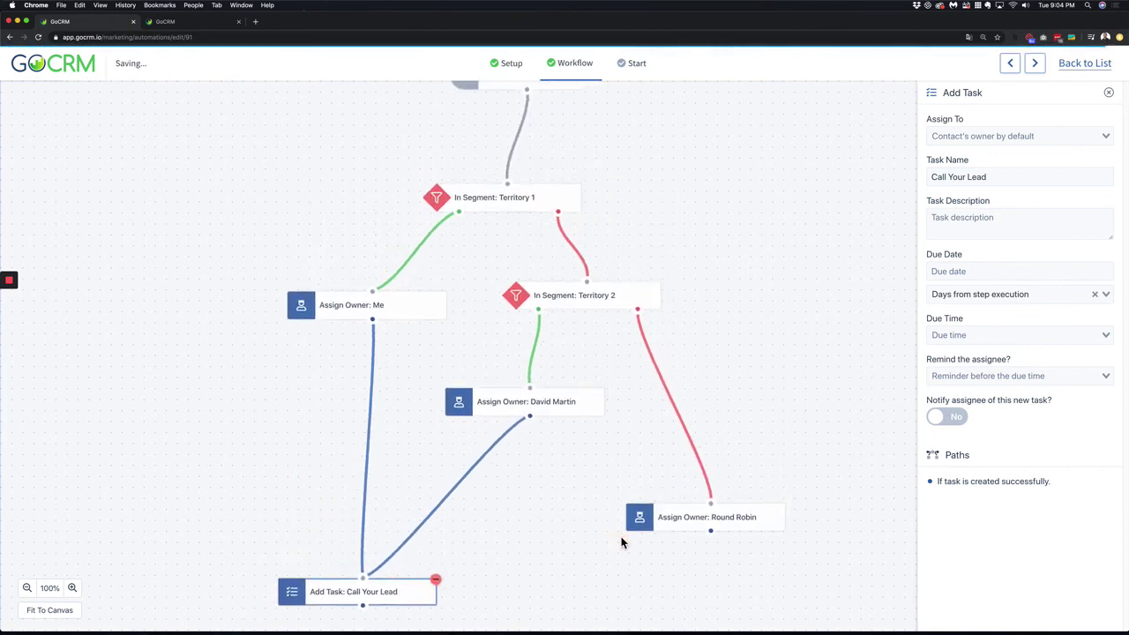